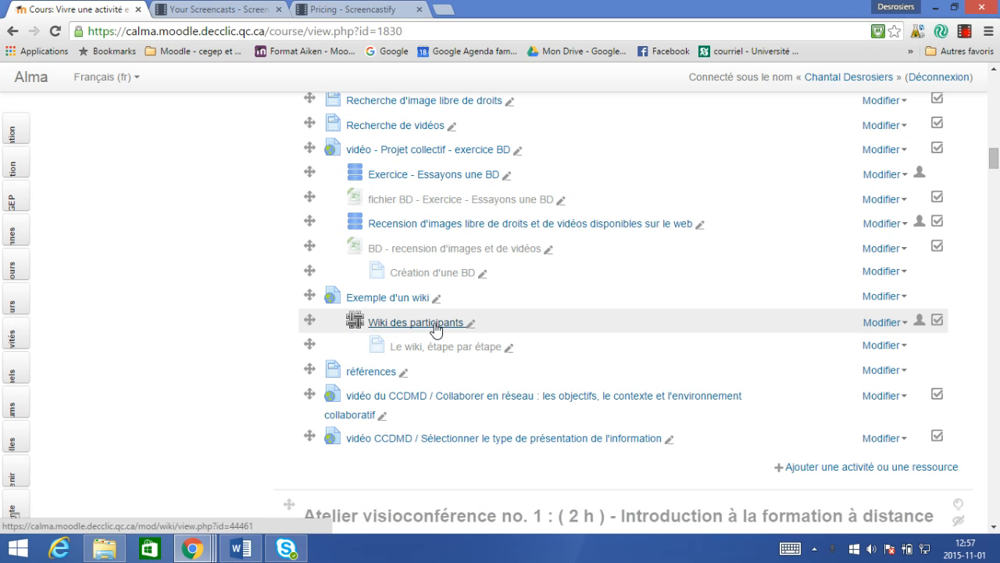
- Open the Wiki des participants activity and go to the Participant no. 12 page from its list of pages
click(435, 327)
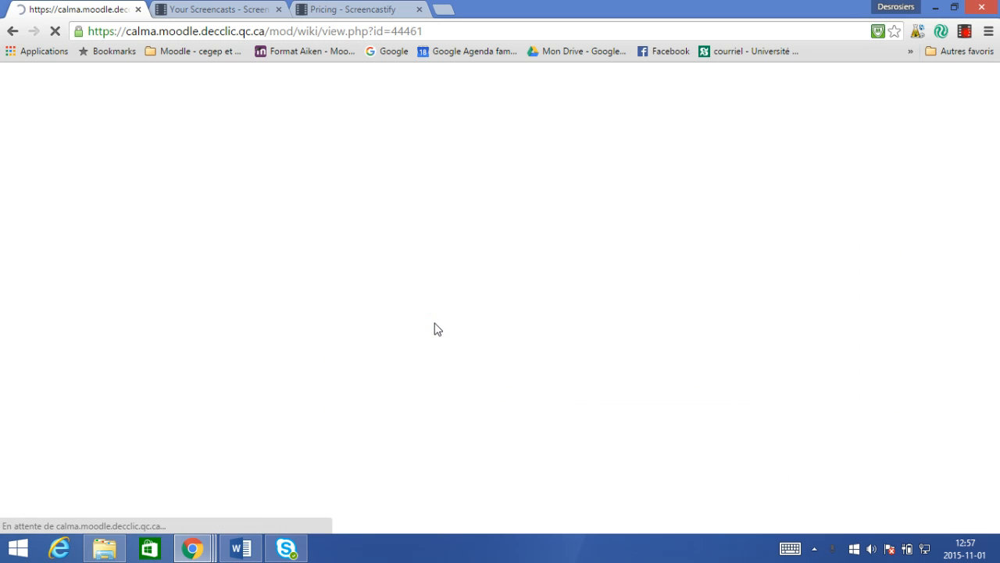
scroll(438, 437, down, 1)
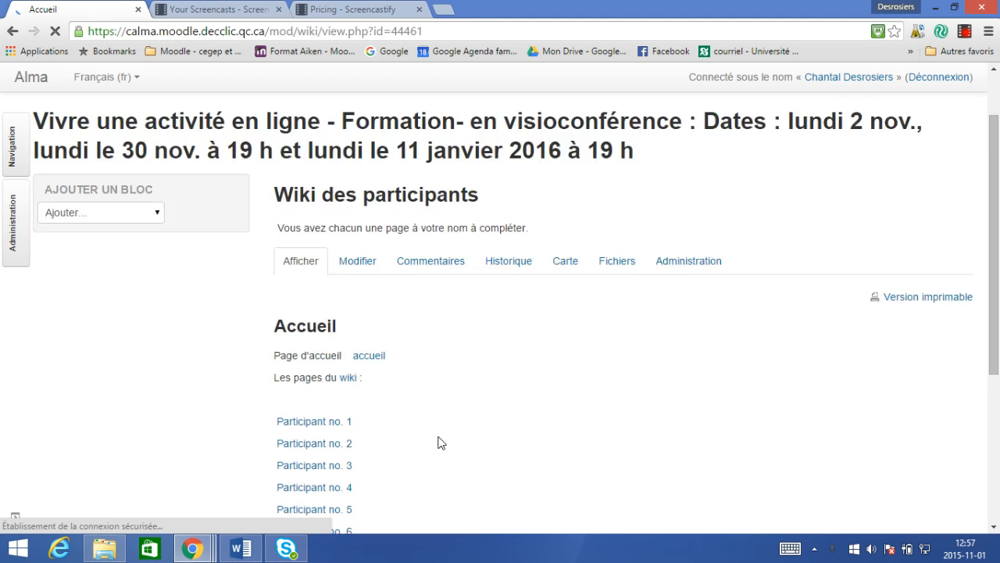
scroll(439, 442, down, 2)
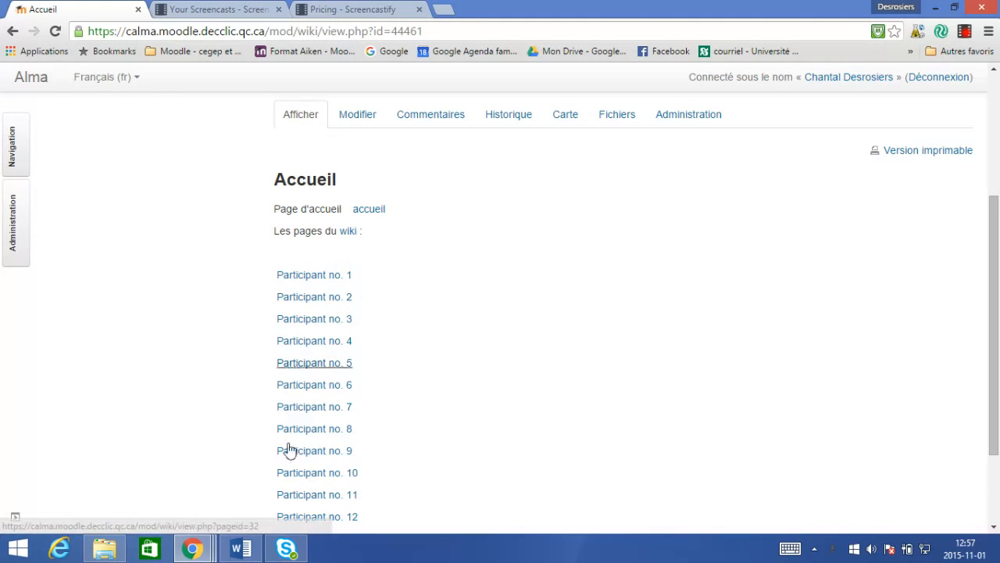
scroll(517, 306, up, 1)
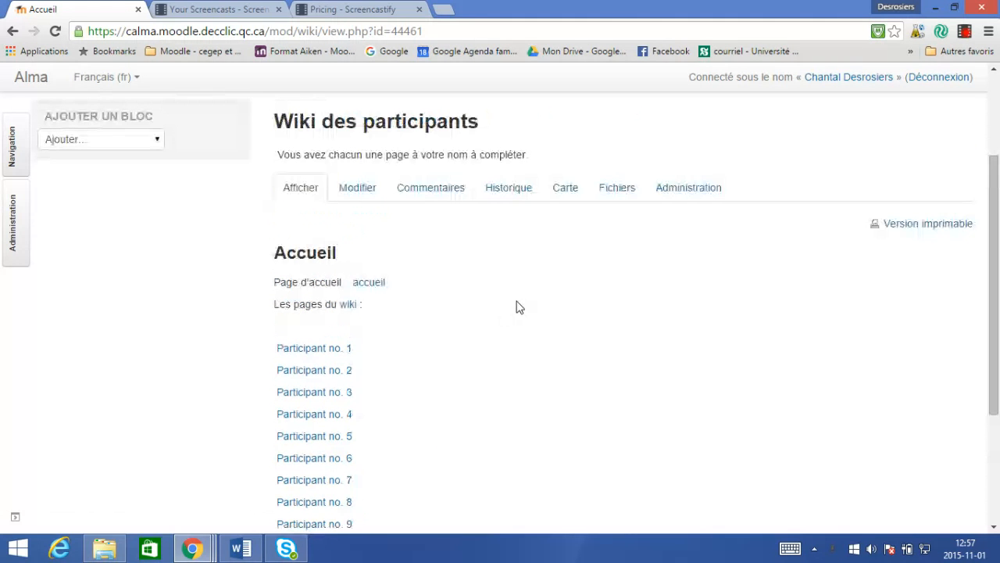
scroll(391, 351, down, 3)
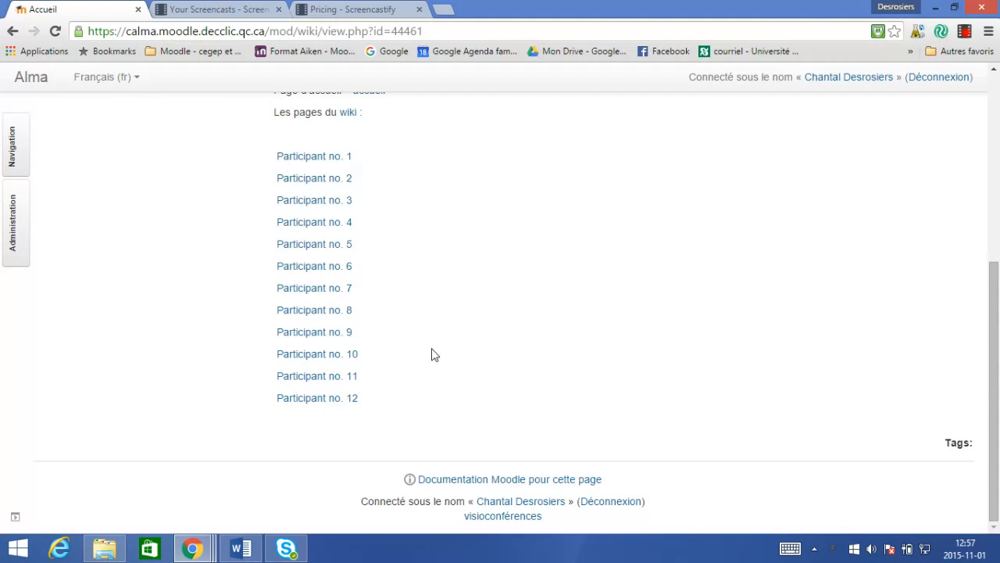
click(324, 400)
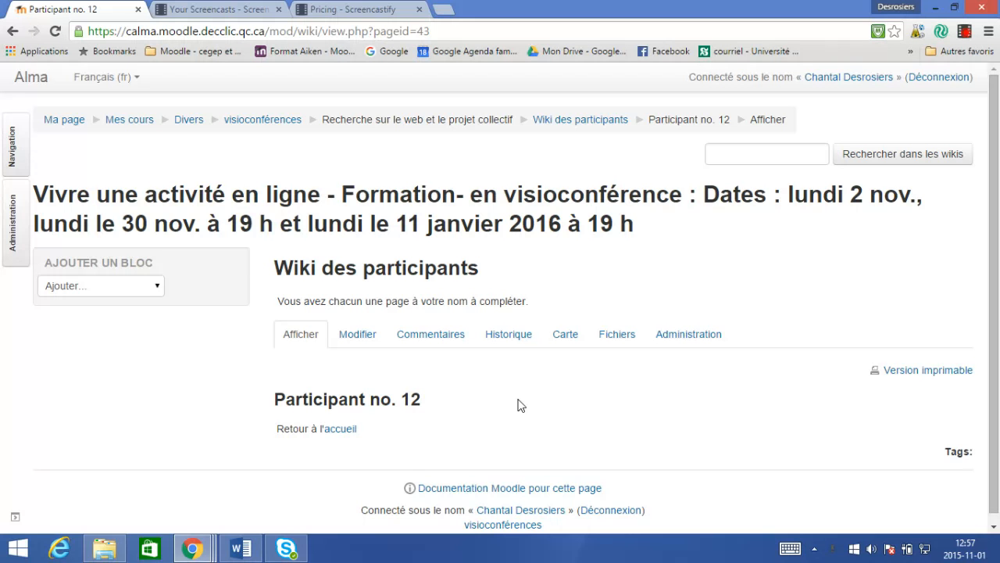
scroll(390, 438, down, 1)
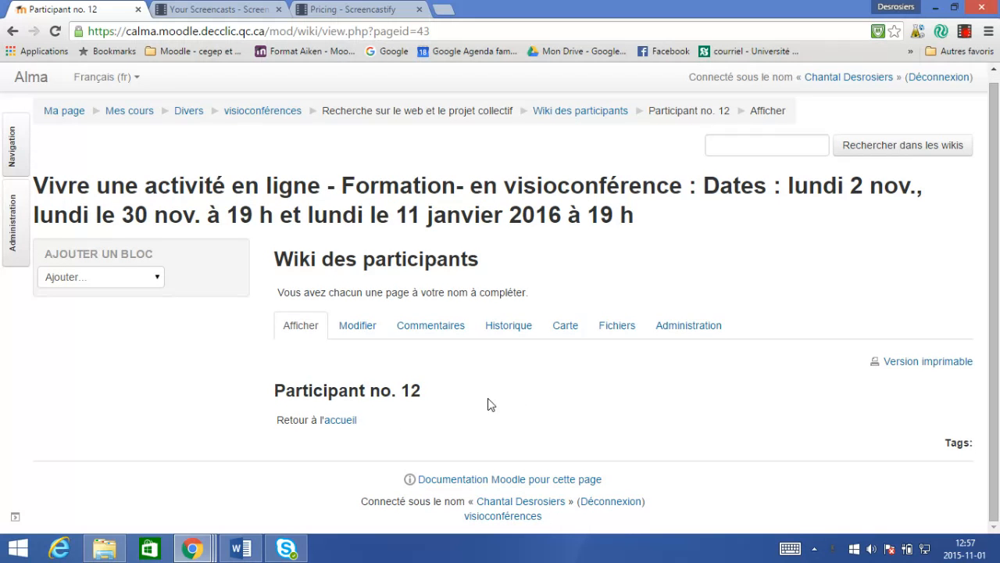
- Return to the wiki's accueil page through the page's link and reopen the Participant no. 12 page
click(338, 426)
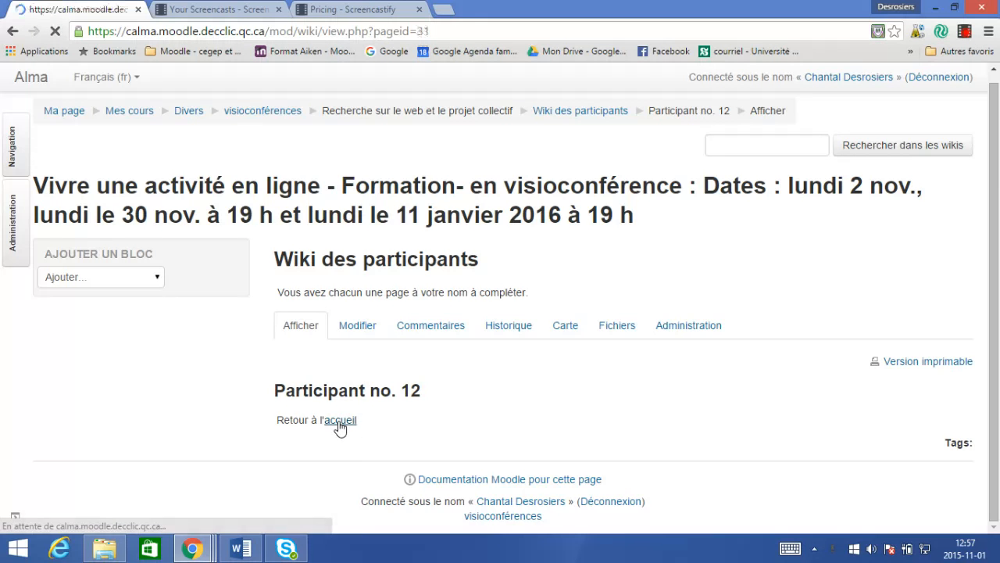
scroll(381, 393, down, 4)
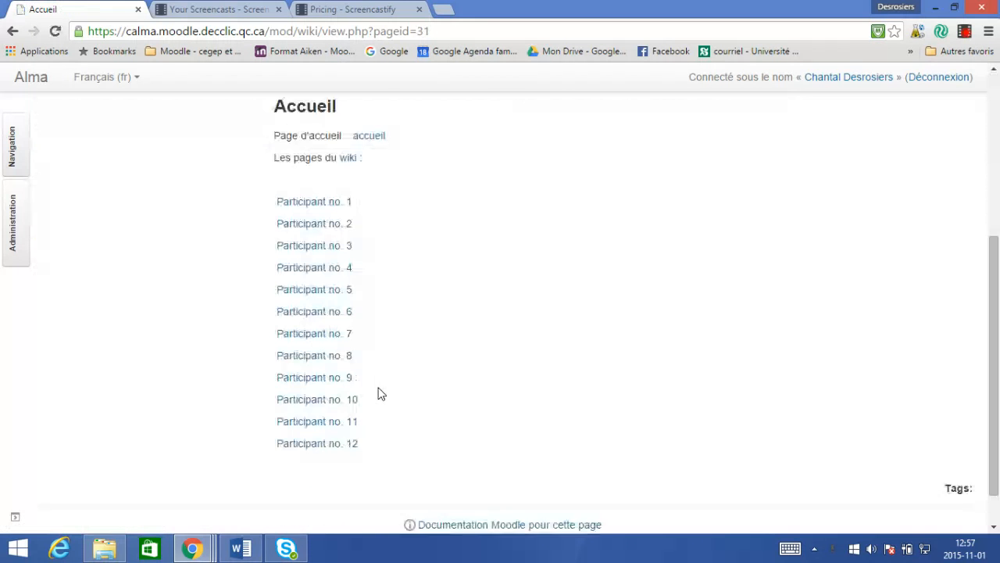
click(329, 400)
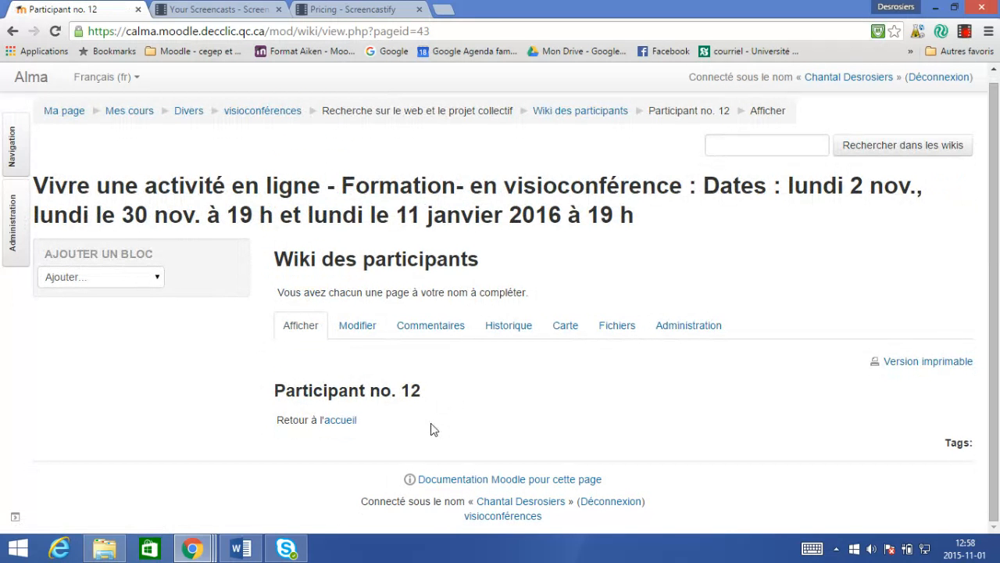
- Put the Participant no. 12 wiki page into edit mode and show all of the editor's formatting tools
click(367, 331)
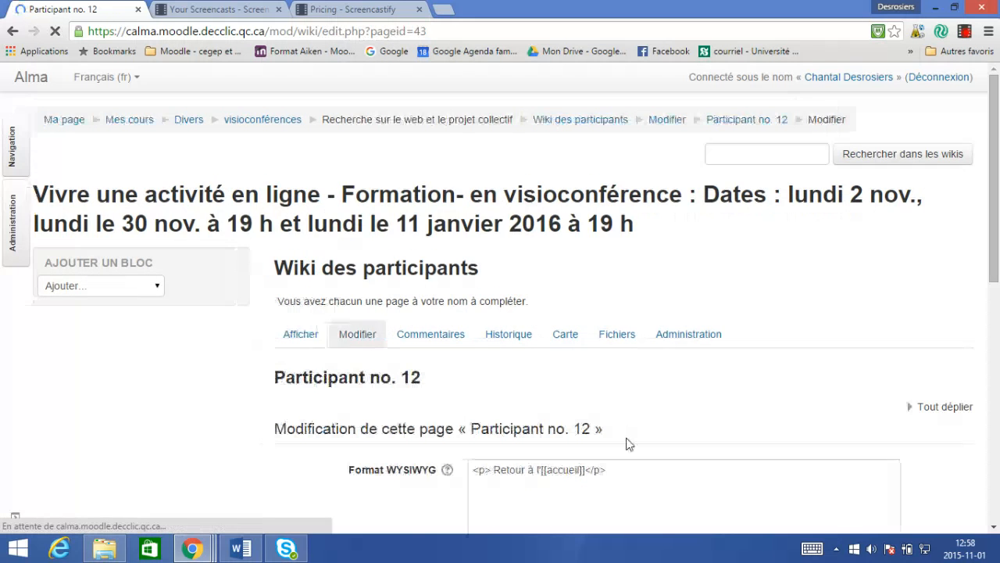
scroll(627, 440, down, 2)
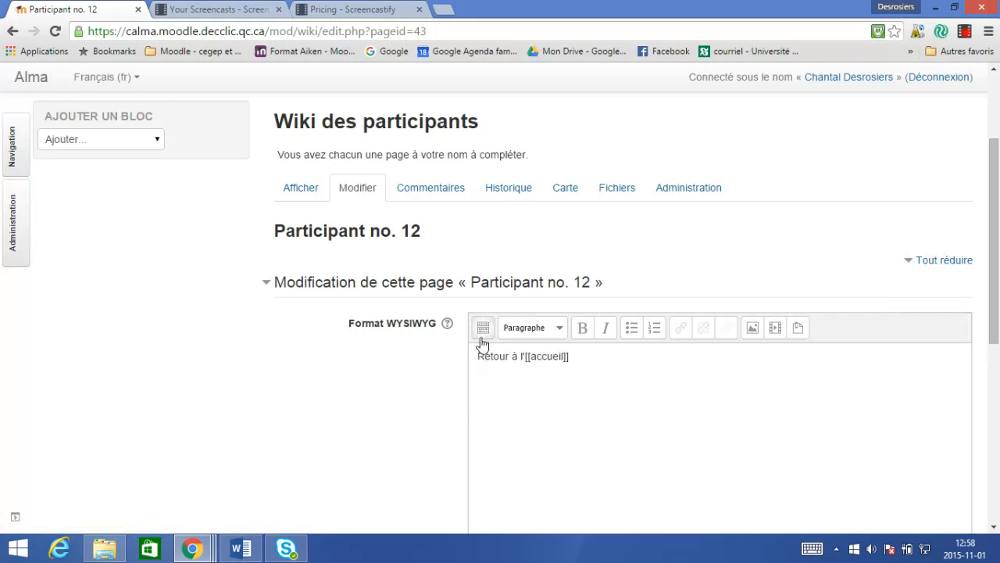
click(483, 331)
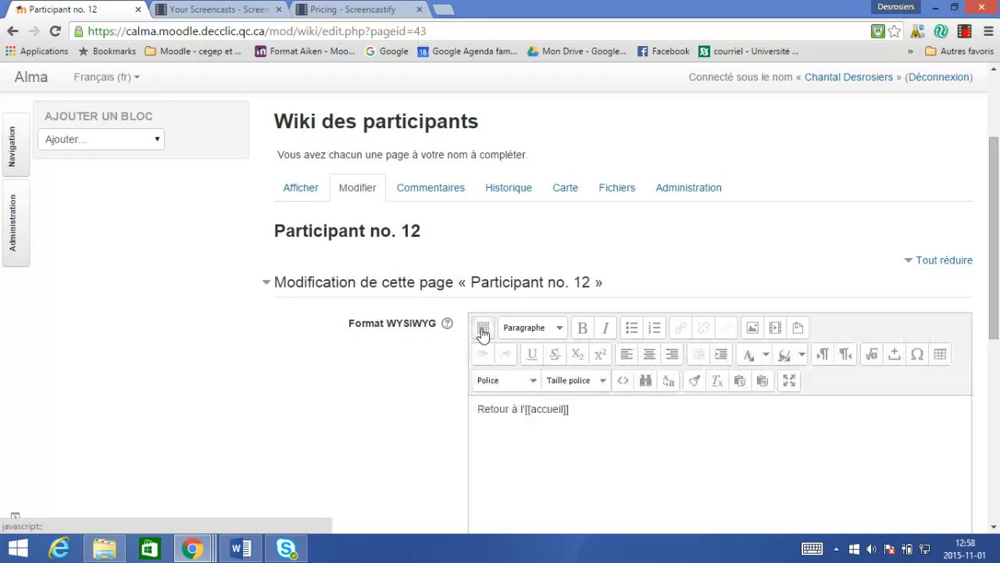
- Below the accueil link, leave a blank line and add "Liste d'éléments", "- objet 1", "objet 2" and "objet 3" on separate lines
click(621, 411)
key(Return)
key(Return)
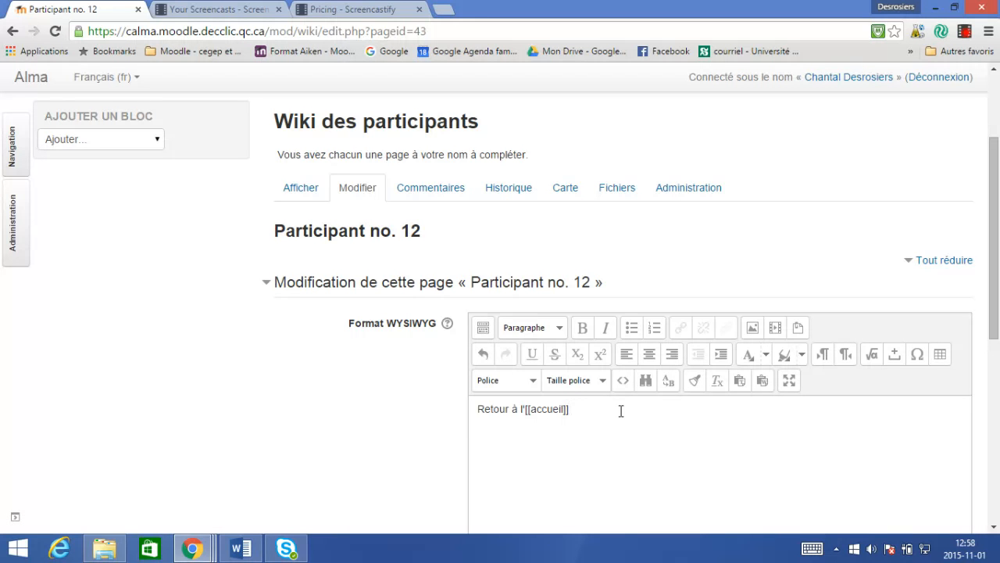
text(Liste d'éléments)
text(objet 1 obj)
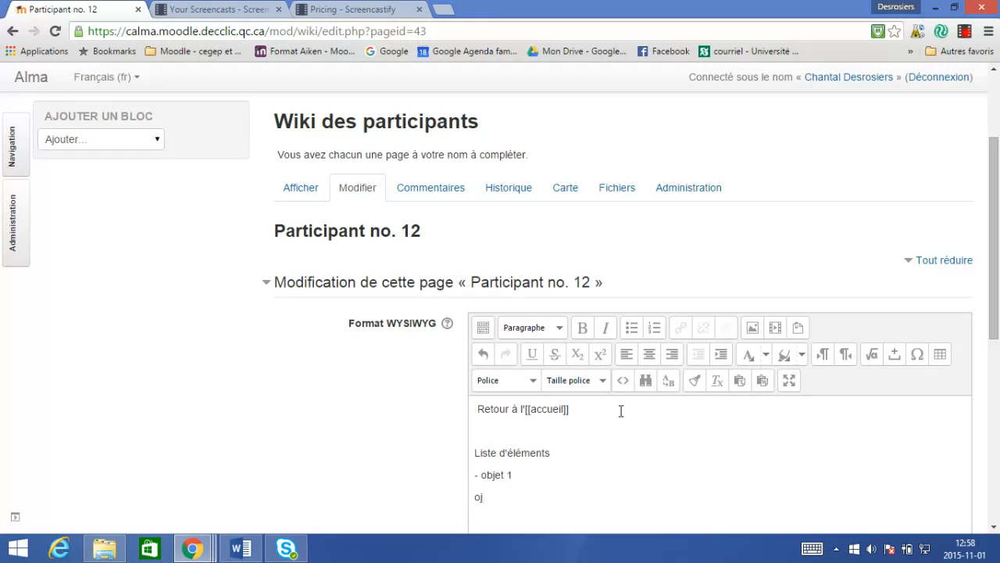
text(et 2 o)
text(bjet 3)
- Turn the three objet lines into a bulleted list and remove the hyphen in front of objet 1
drag(509, 519, 472, 479)
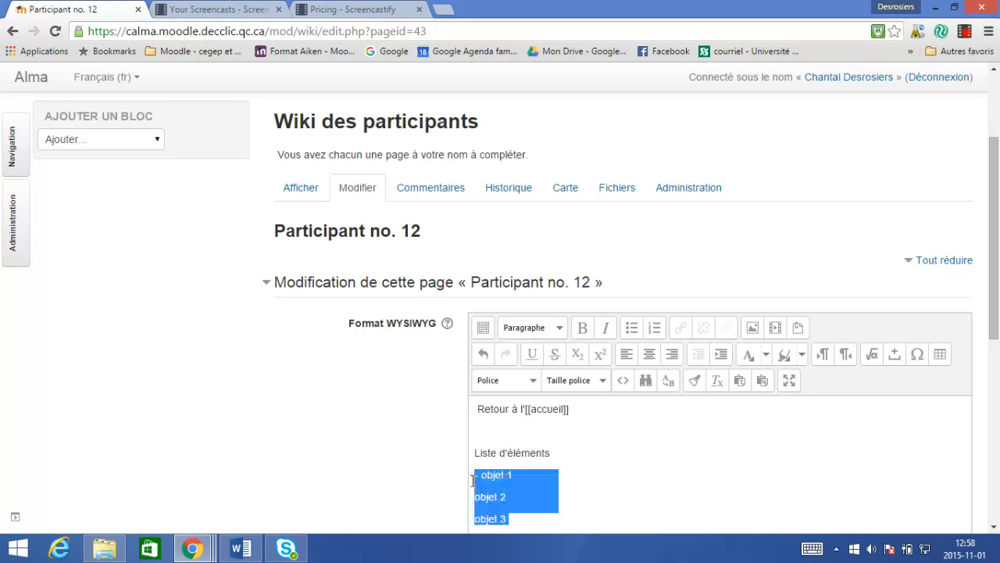
click(631, 328)
scroll(653, 407, down, 3)
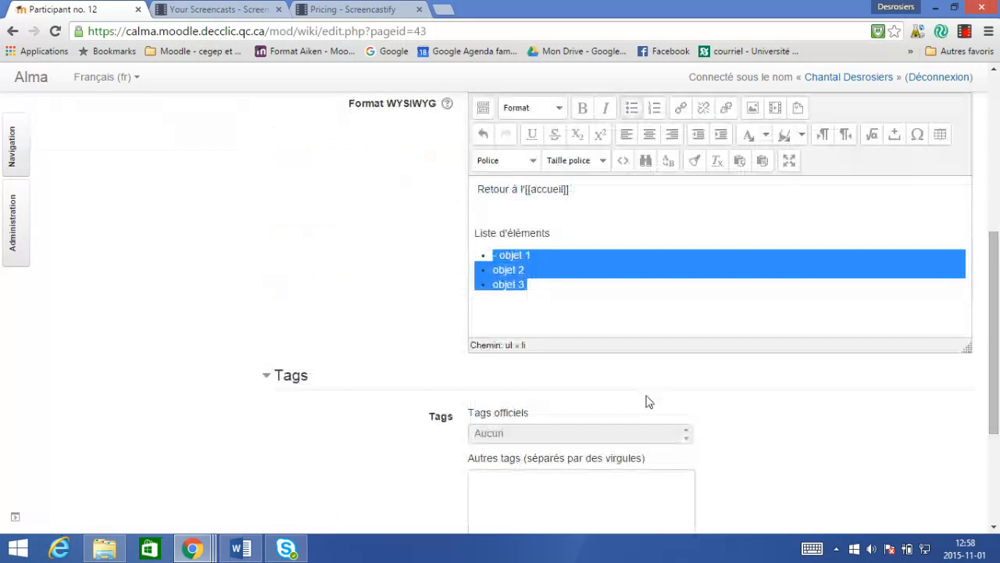
click(501, 255)
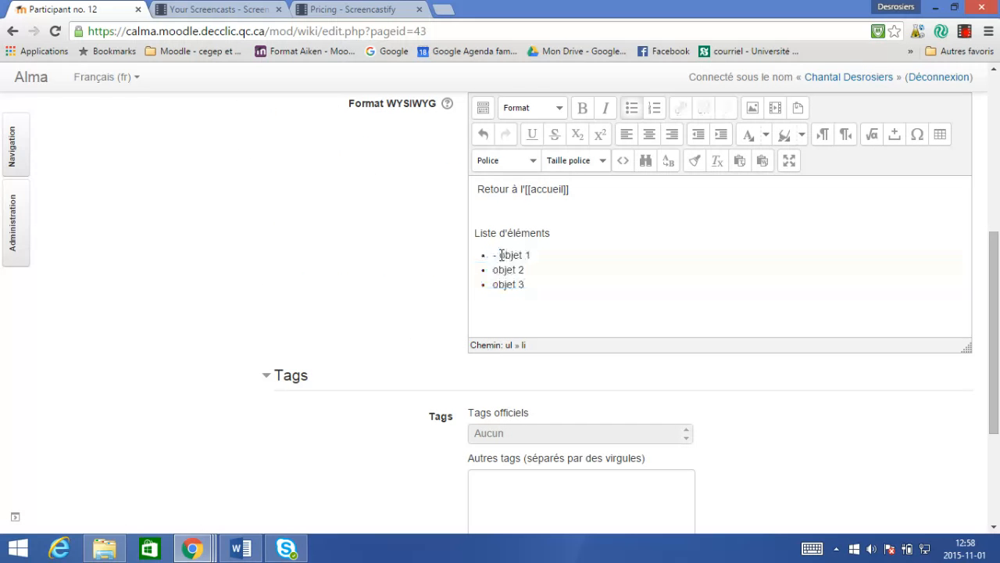
key(BackSpace)
key(BackSpace)
scroll(576, 261, up, 1)
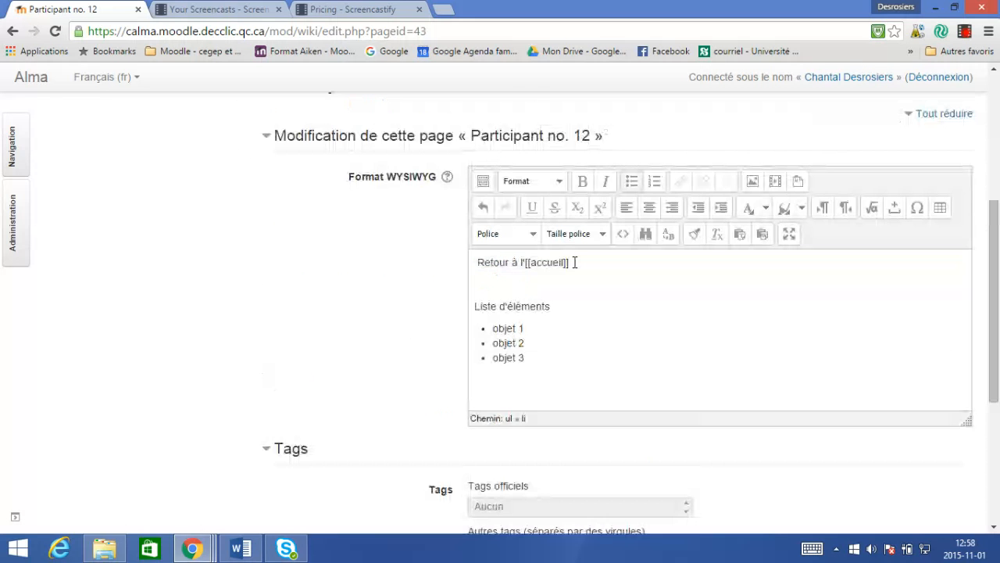
- Colour the text of the list items: objet 1 red, objet 2 magenta and objet 3 yellow
drag(527, 328, 493, 328)
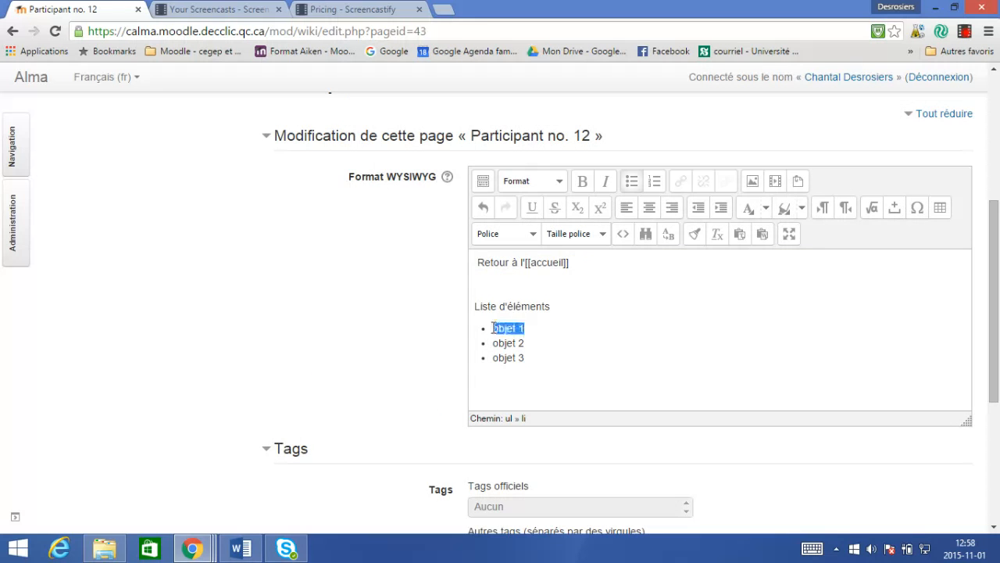
click(766, 208)
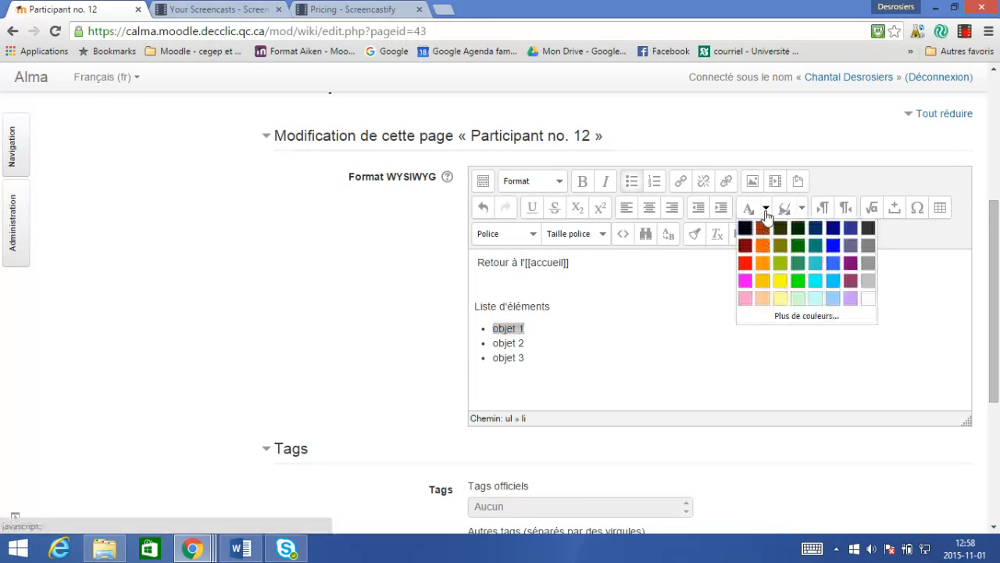
click(743, 262)
drag(526, 342, 493, 343)
click(547, 346)
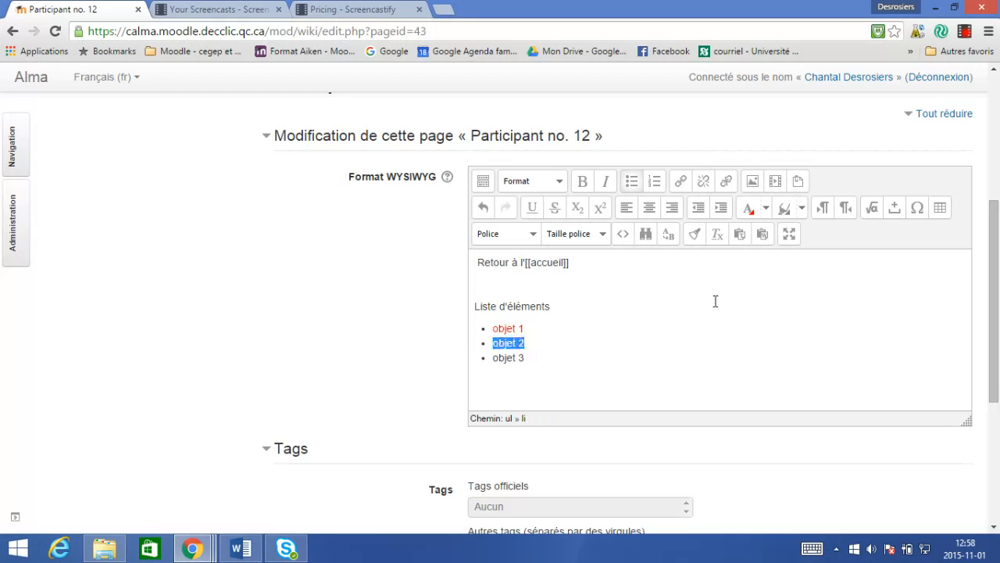
click(765, 209)
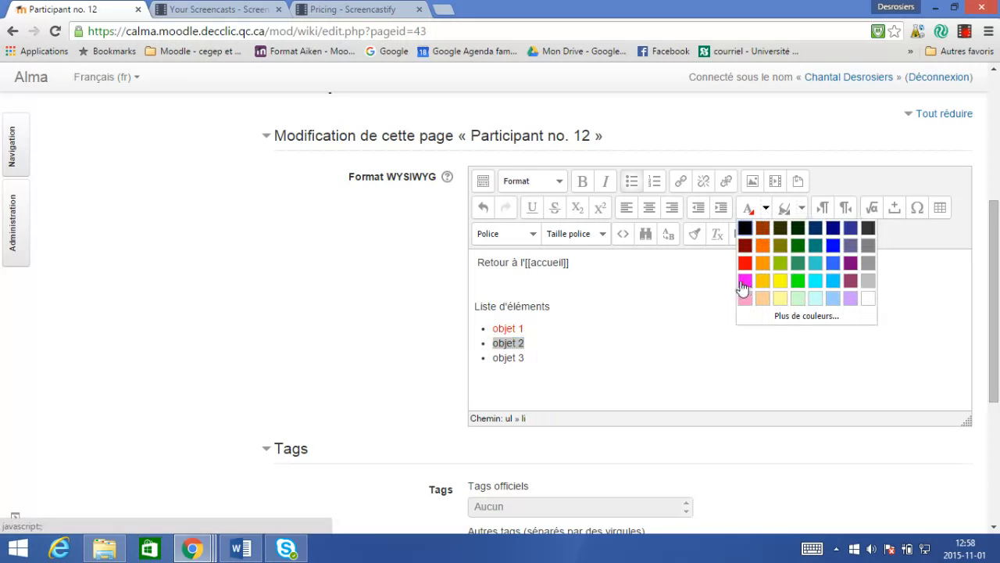
click(744, 289)
click(528, 358)
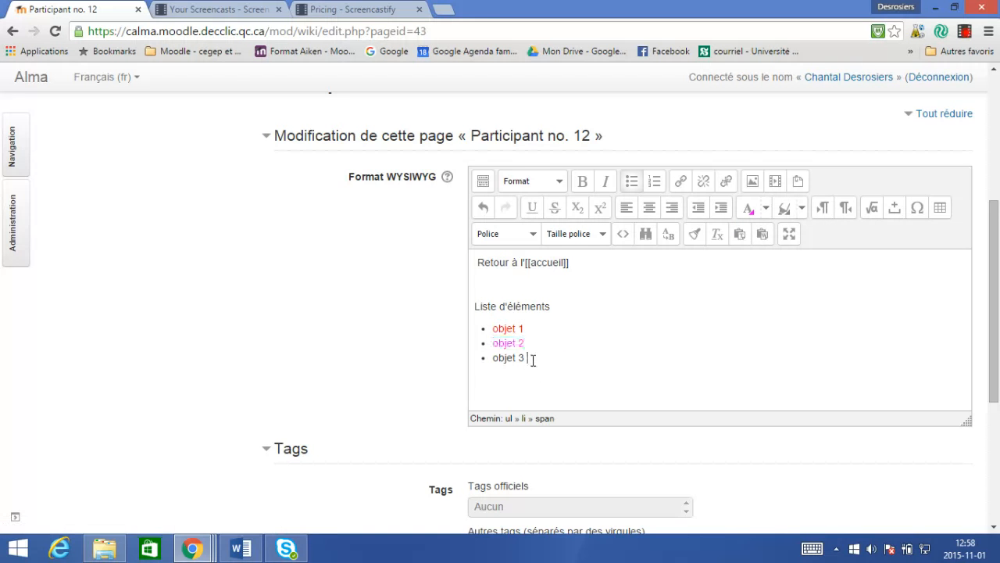
drag(526, 358, 500, 357)
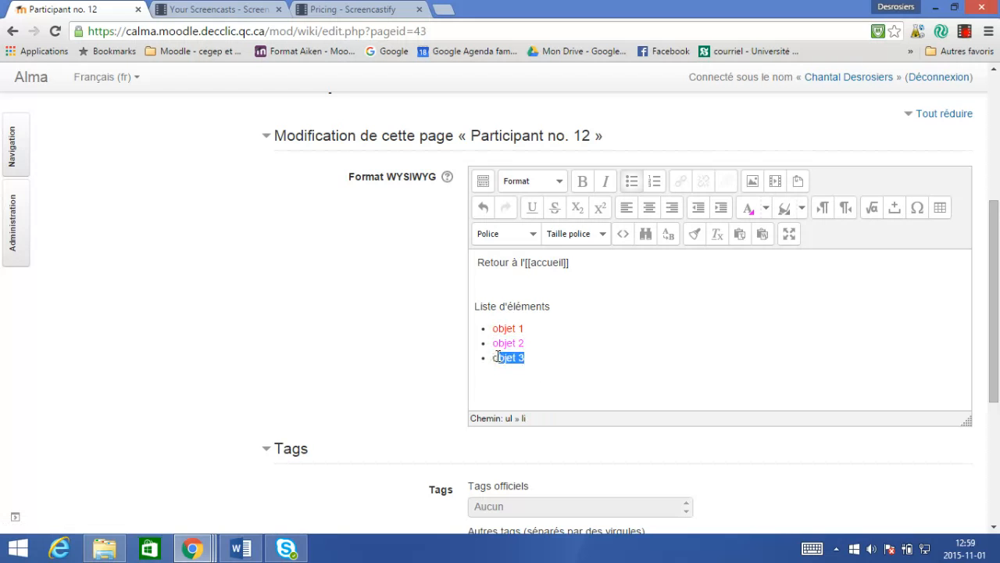
click(766, 208)
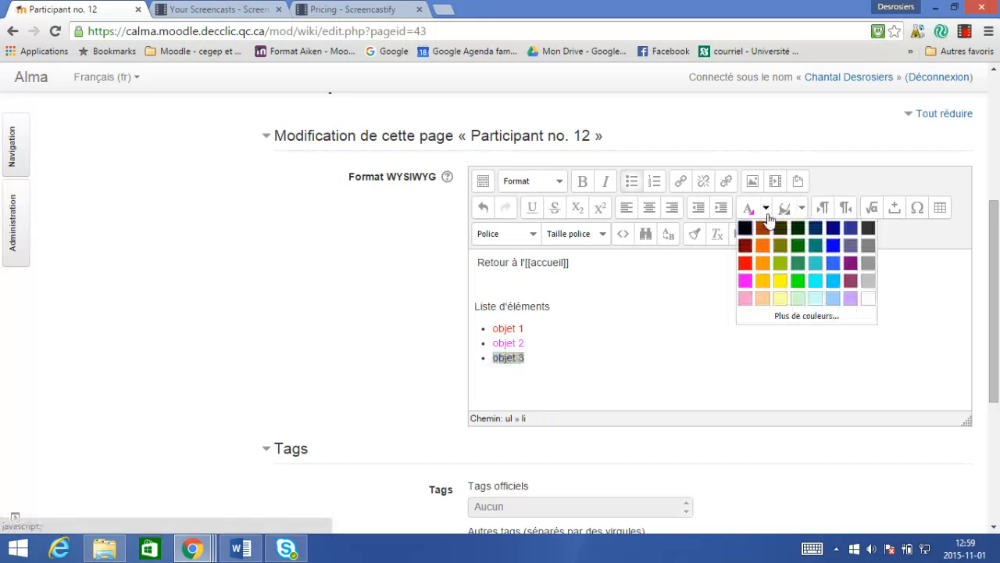
click(780, 281)
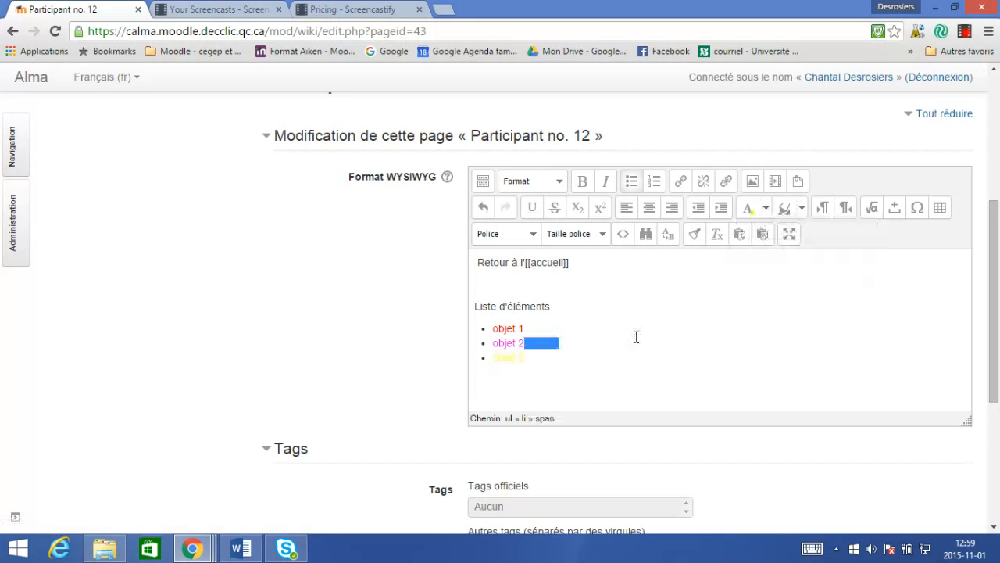
- Underline the "Liste d'éléments" line and apply strikethrough to objet 3
drag(556, 305, 474, 305)
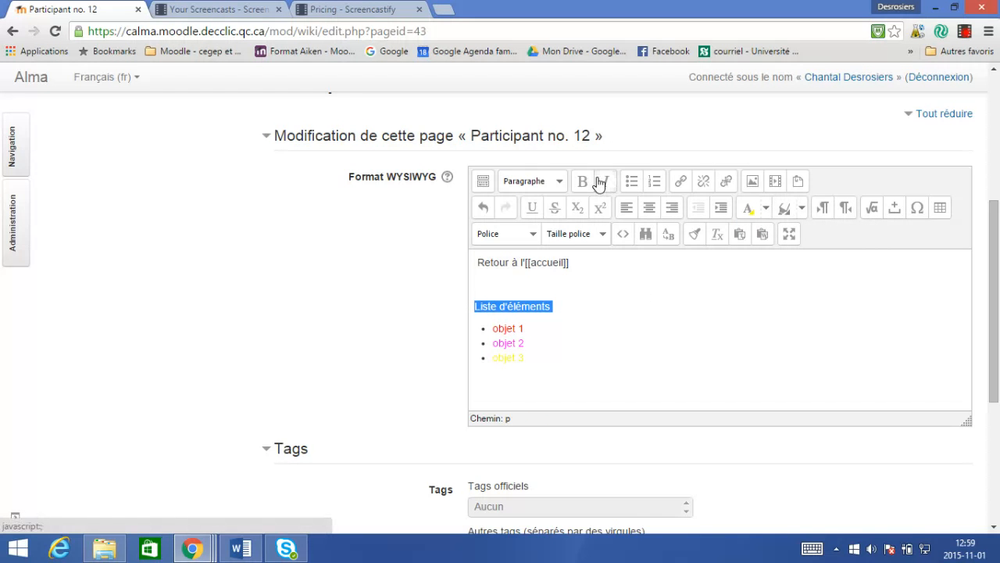
click(532, 209)
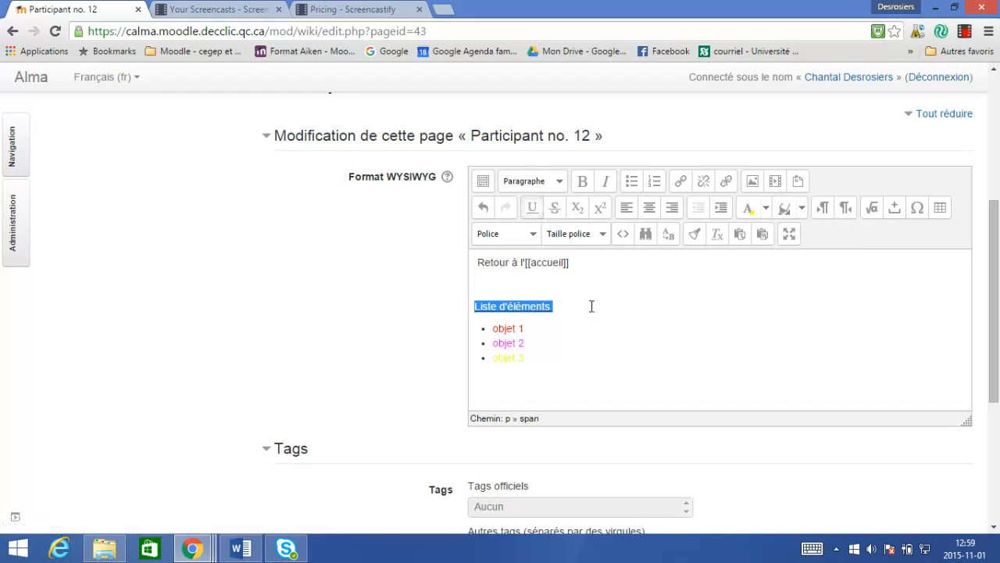
click(567, 291)
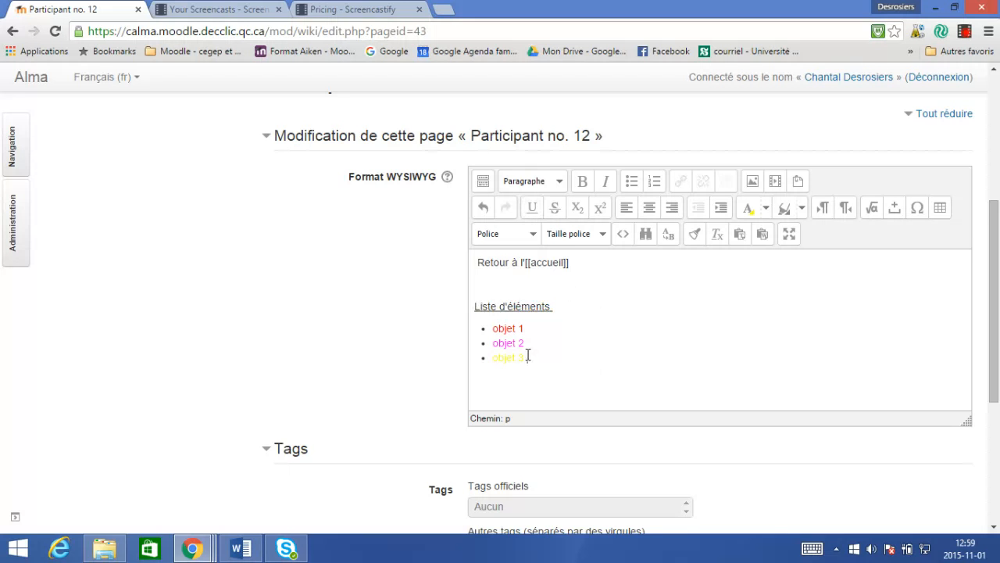
drag(527, 358, 494, 355)
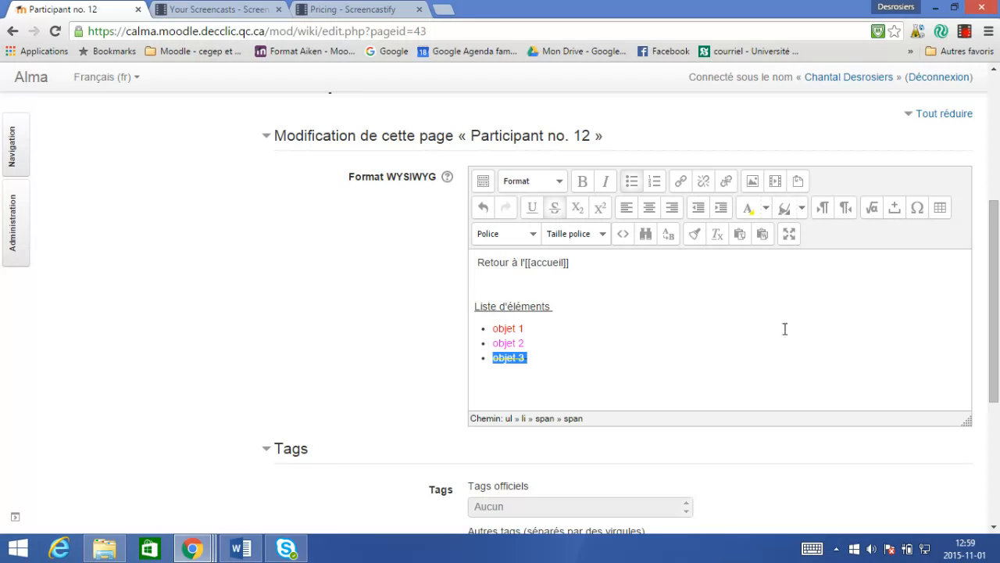
click(565, 342)
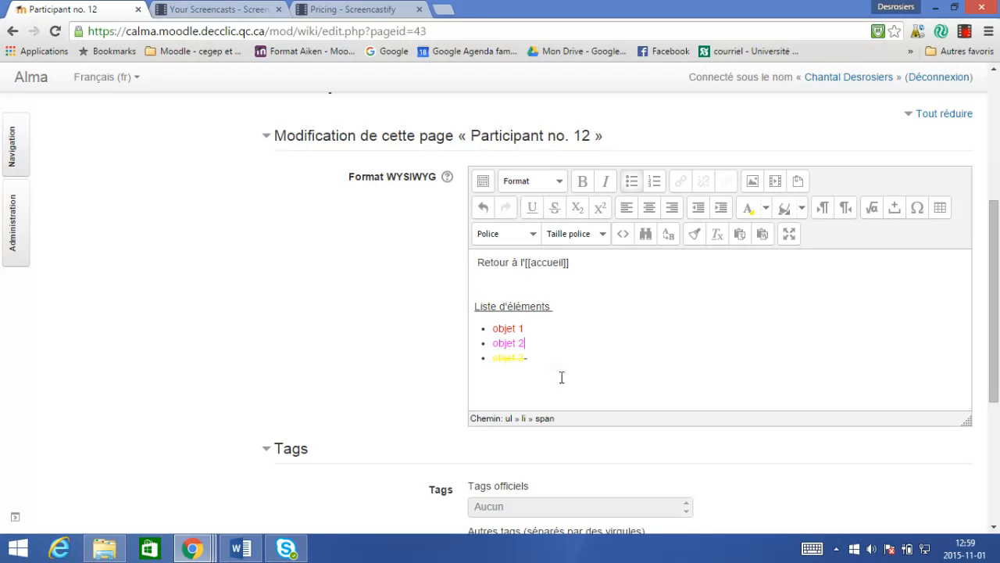
- Add empty space below the bulleted list and place the text cursor on the blank line outside the list
key(Return)
key(Return)
key(Return)
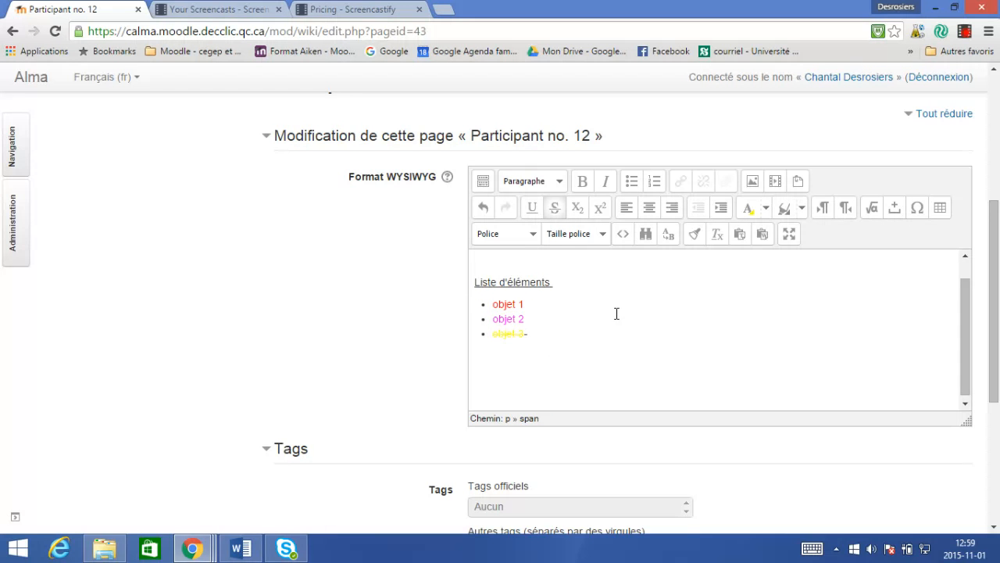
key(BackSpace)
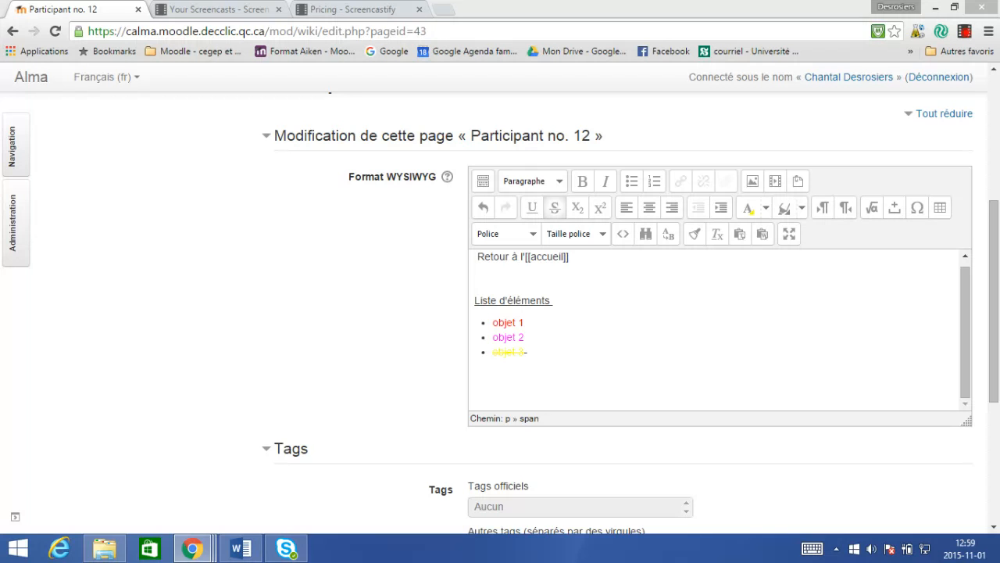
click(549, 375)
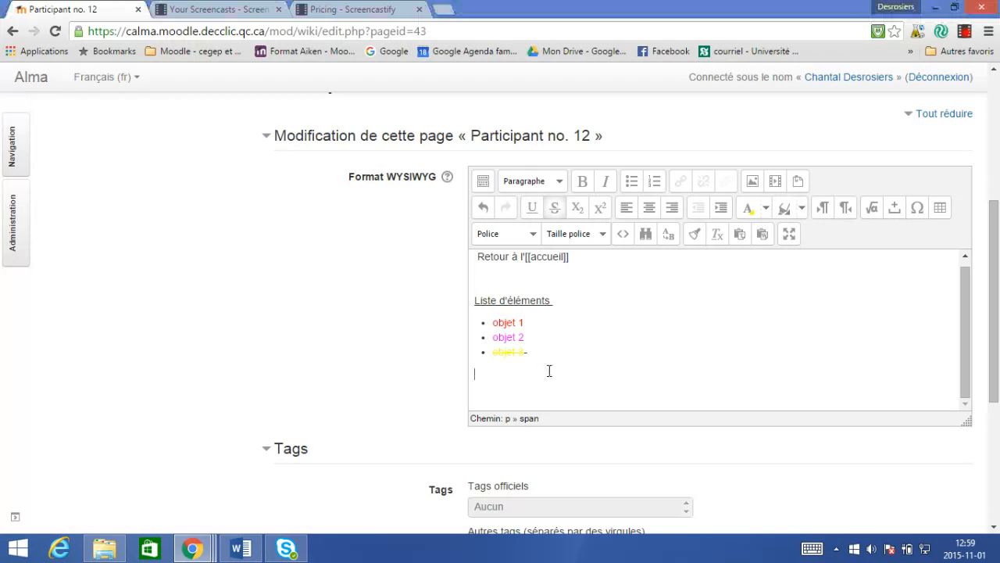
- Enter CCDMD on the blank line below the list, remove its strikethrough, and make it bold and italic
text(CCDMD)
drag(515, 375, 472, 379)
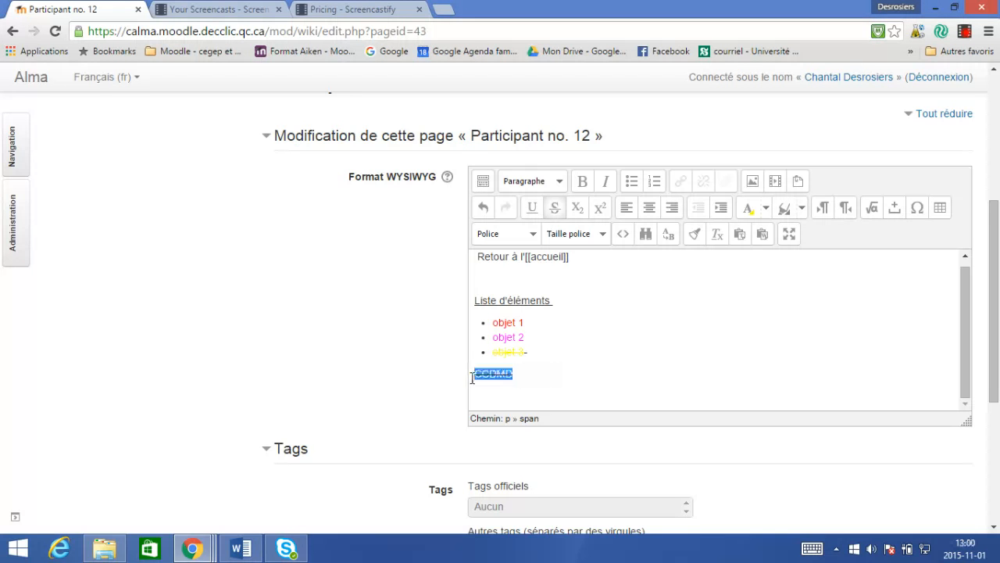
click(556, 208)
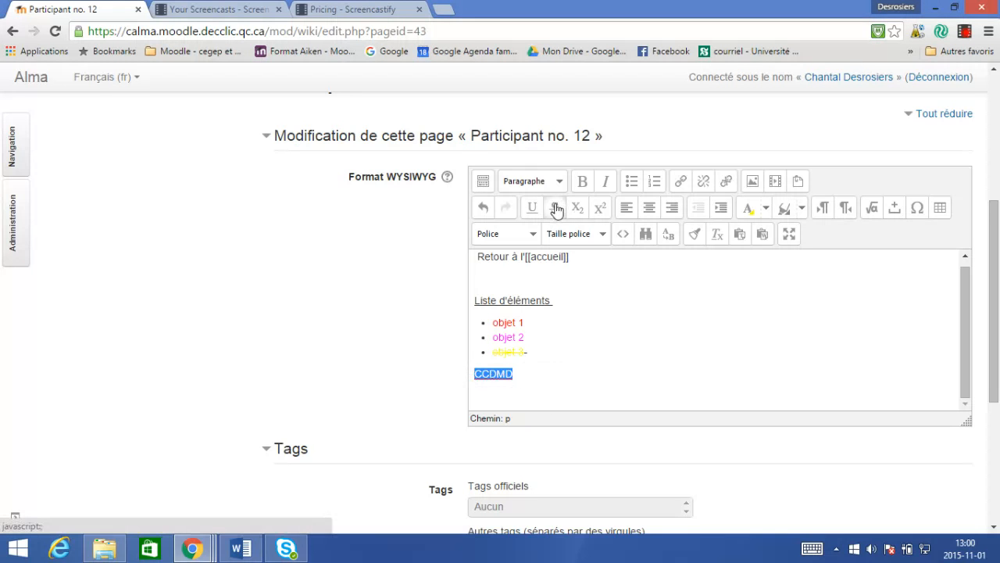
click(582, 182)
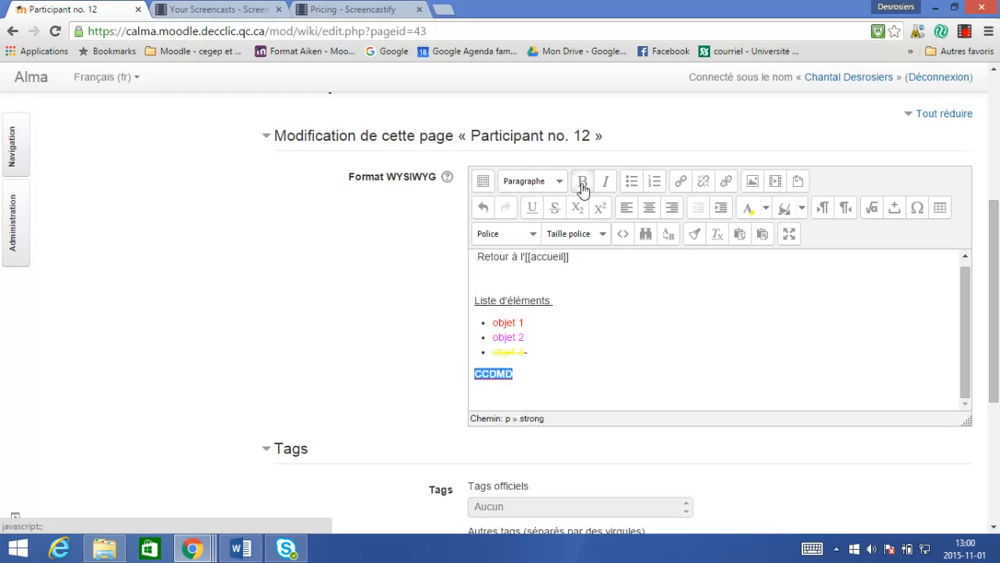
click(605, 180)
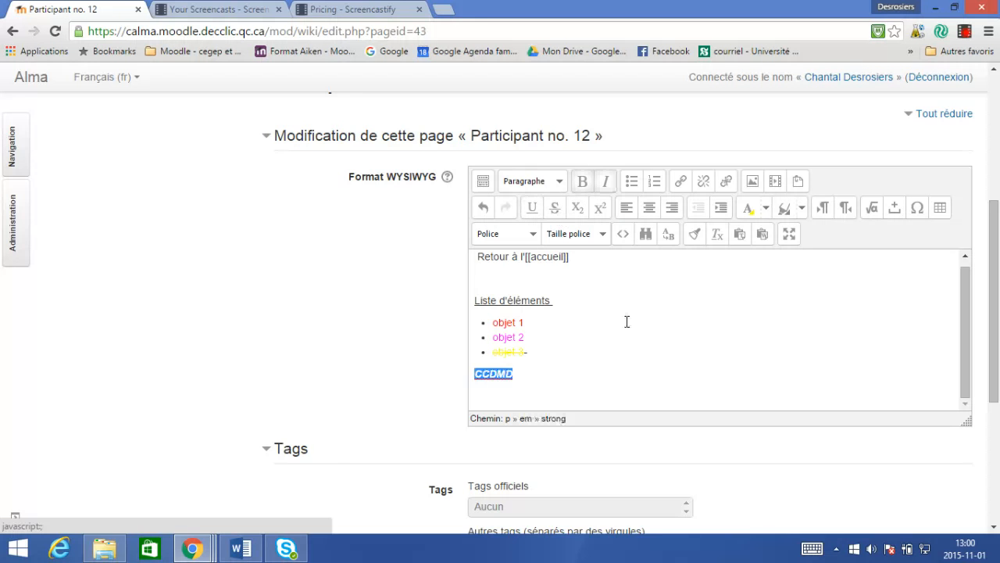
click(682, 182)
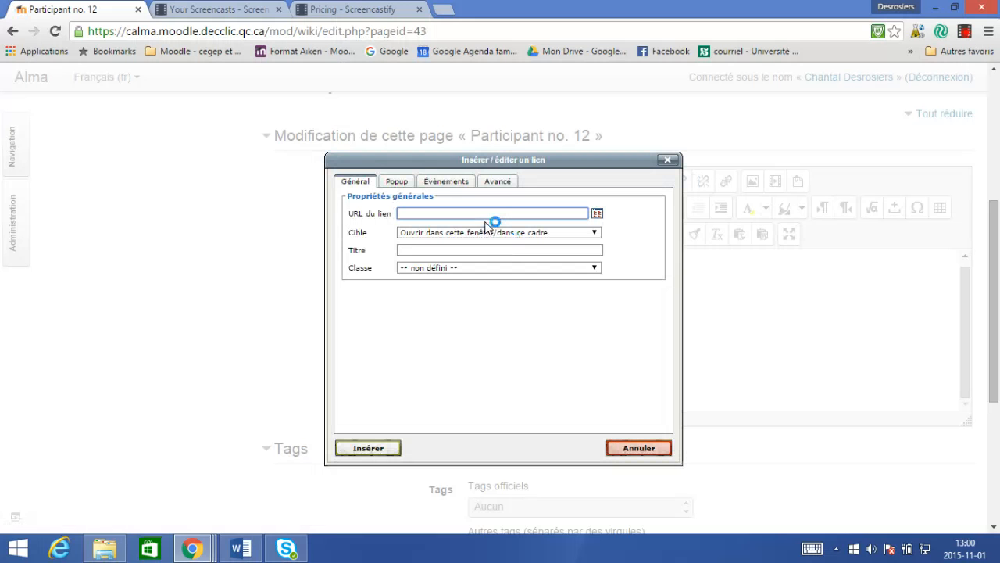
text(http://www.ccdmd.qc.ca/)
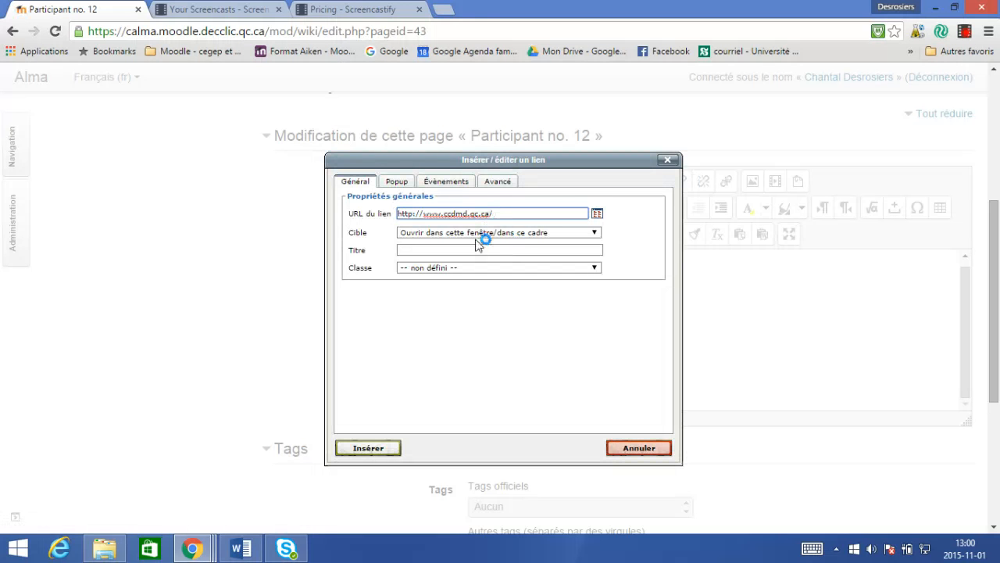
click(593, 235)
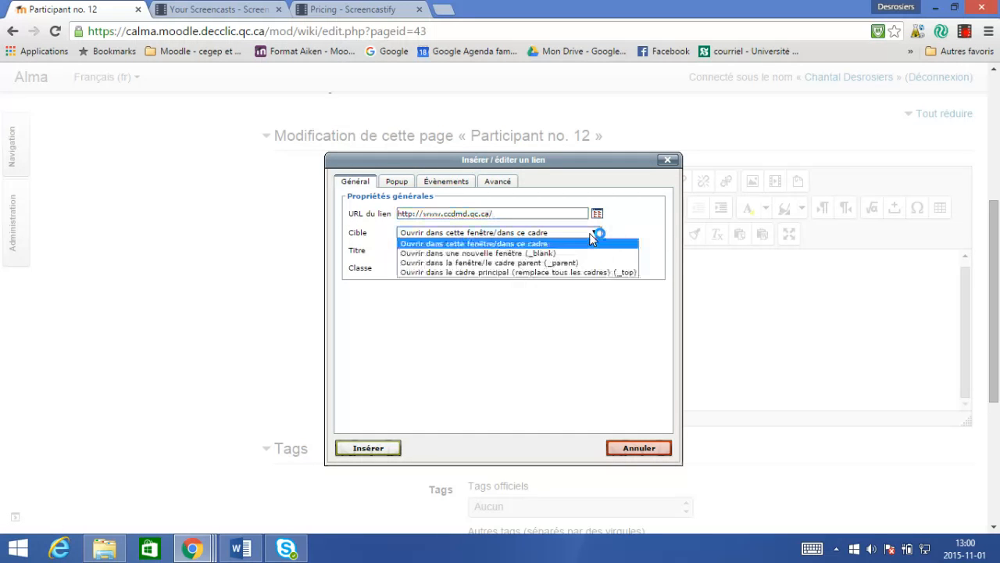
click(584, 253)
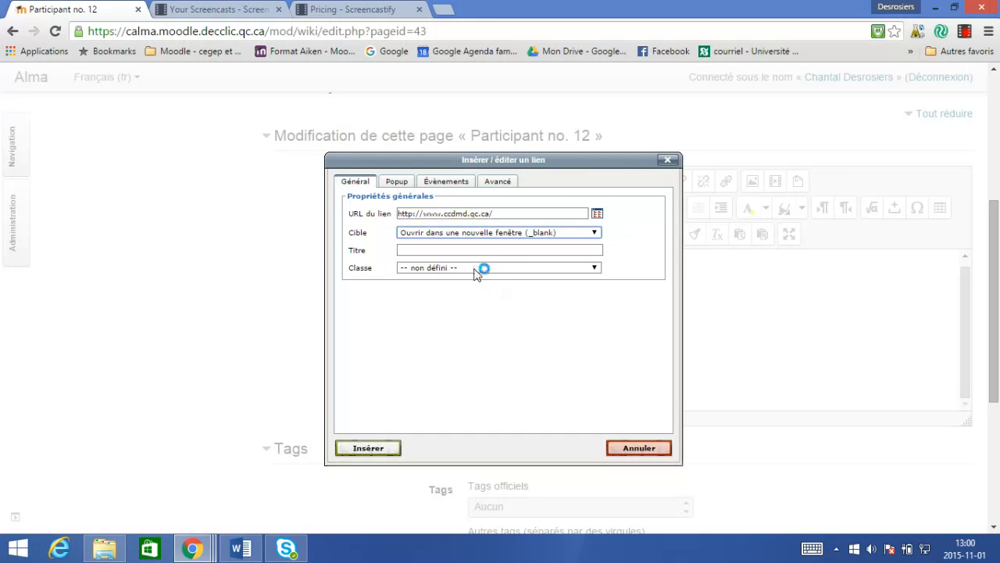
click(456, 250)
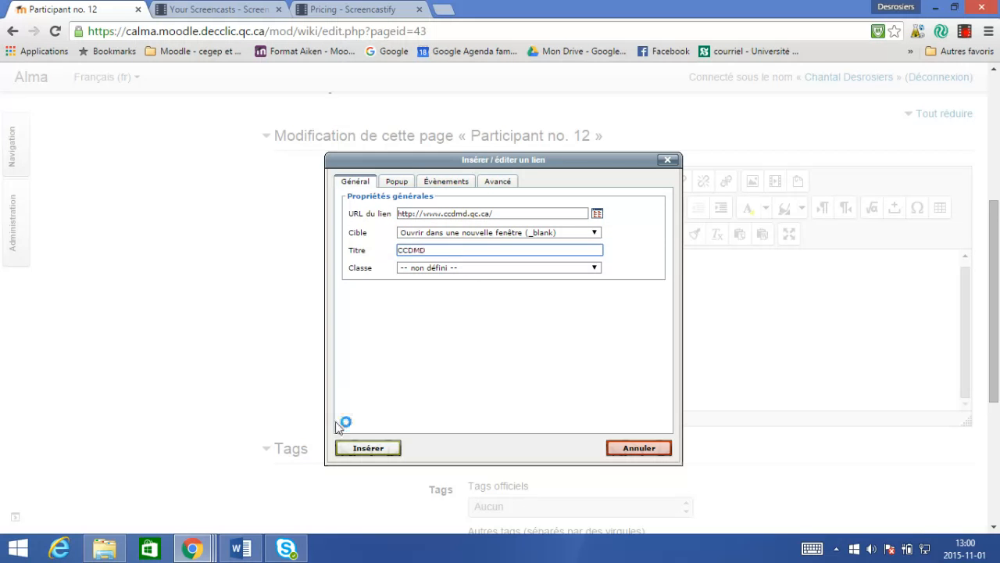
click(361, 447)
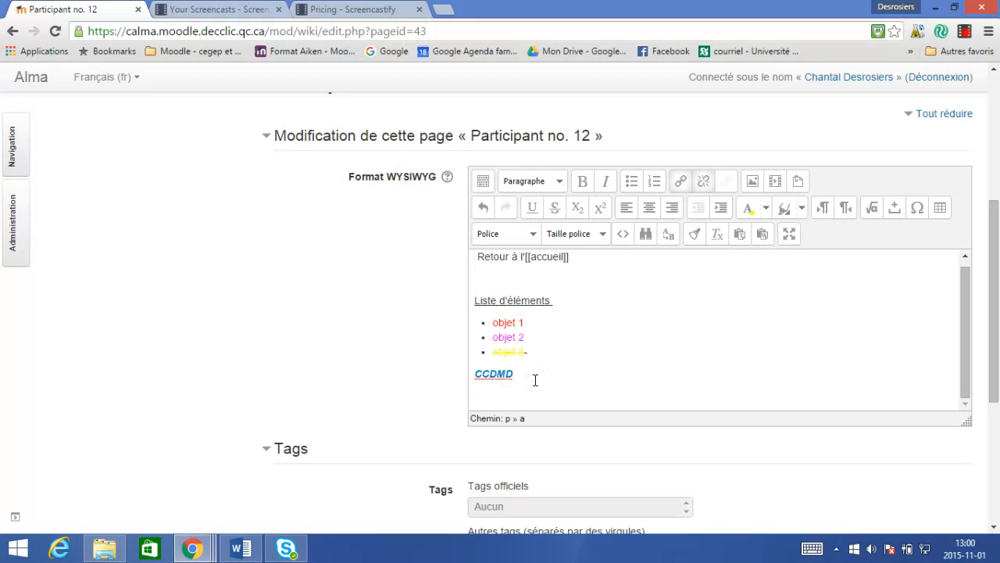
- Leave a blank line below the CCDMD link and write "Ajouter une image :"
key(Return)
key(Return)
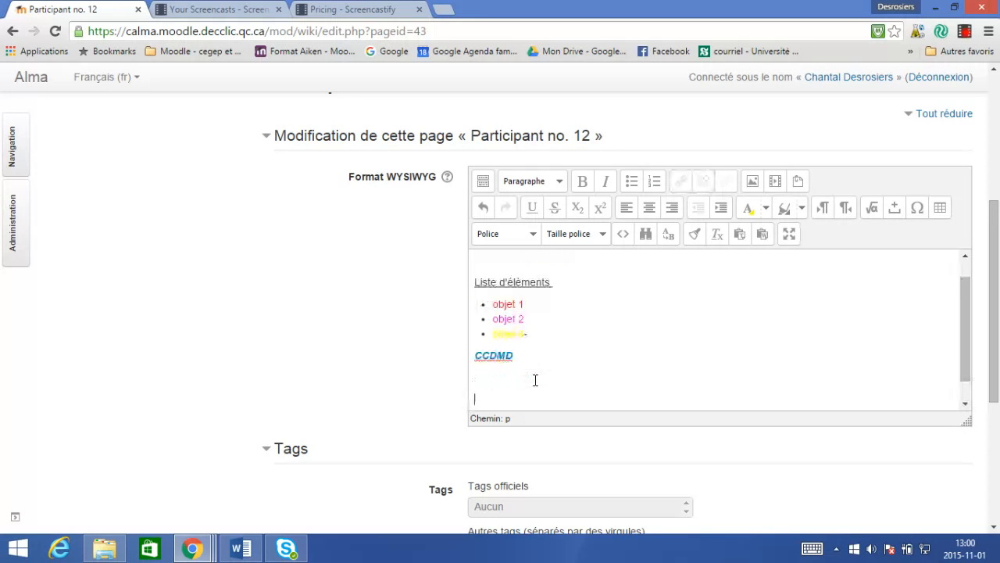
text(Ajouter une image :)
- Upload CCDMD.jpg from the desktop and insert it after "Ajouter une image :" without an image description
click(752, 182)
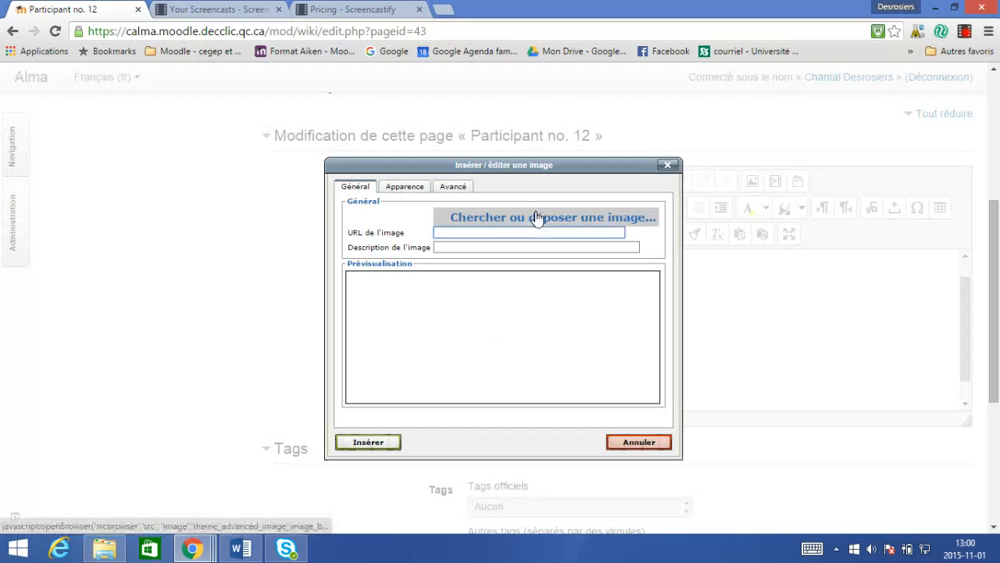
click(538, 218)
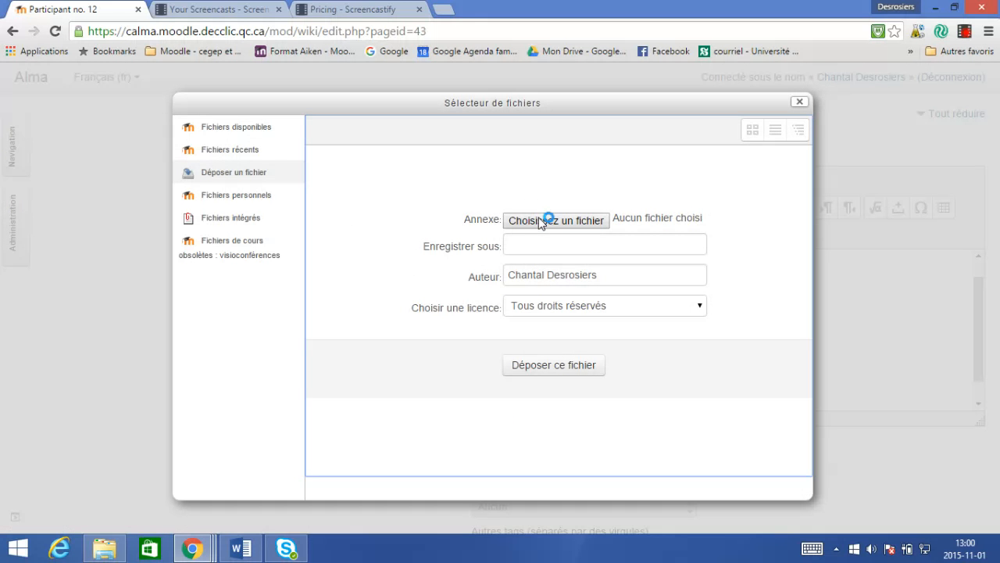
click(545, 222)
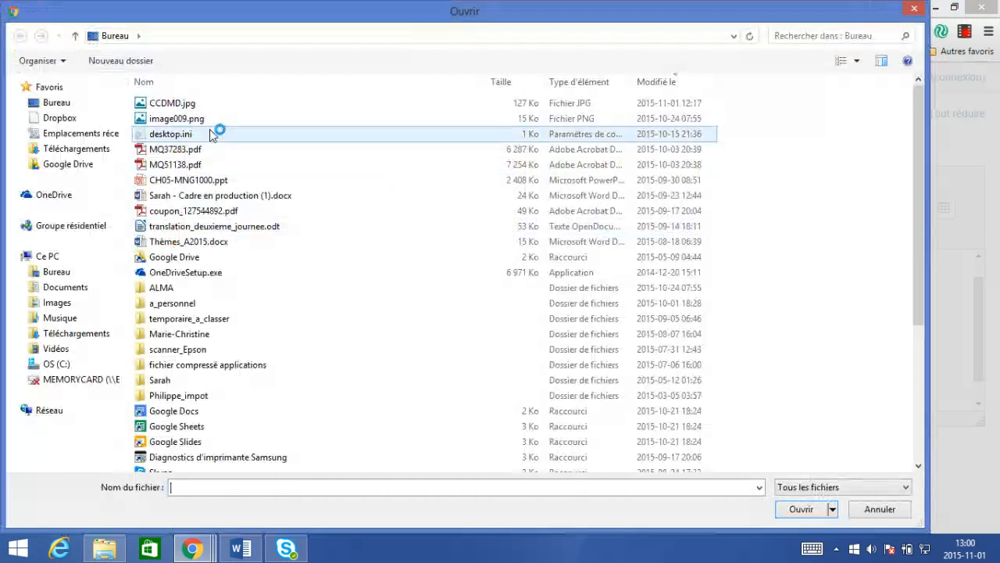
click(190, 107)
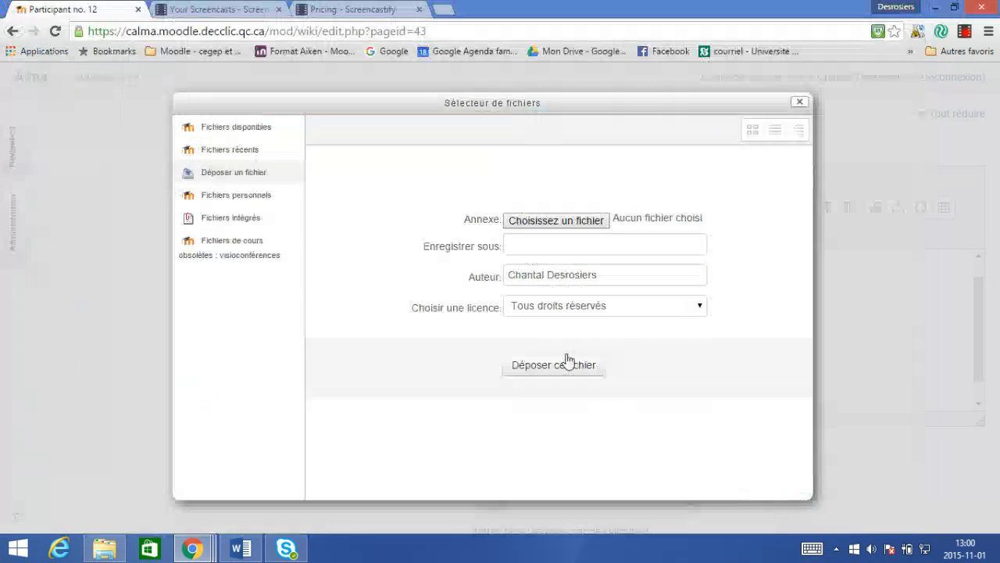
click(557, 371)
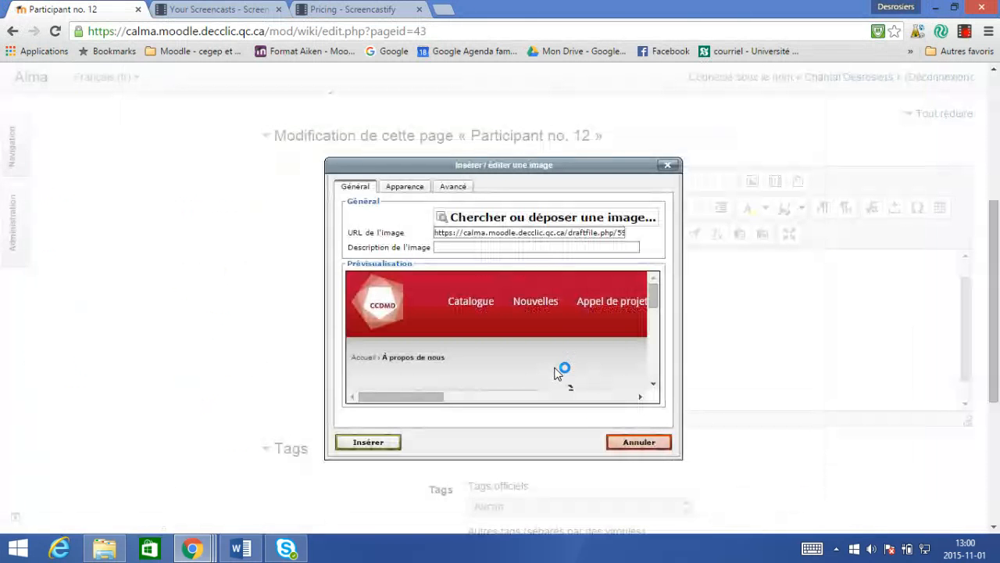
click(362, 442)
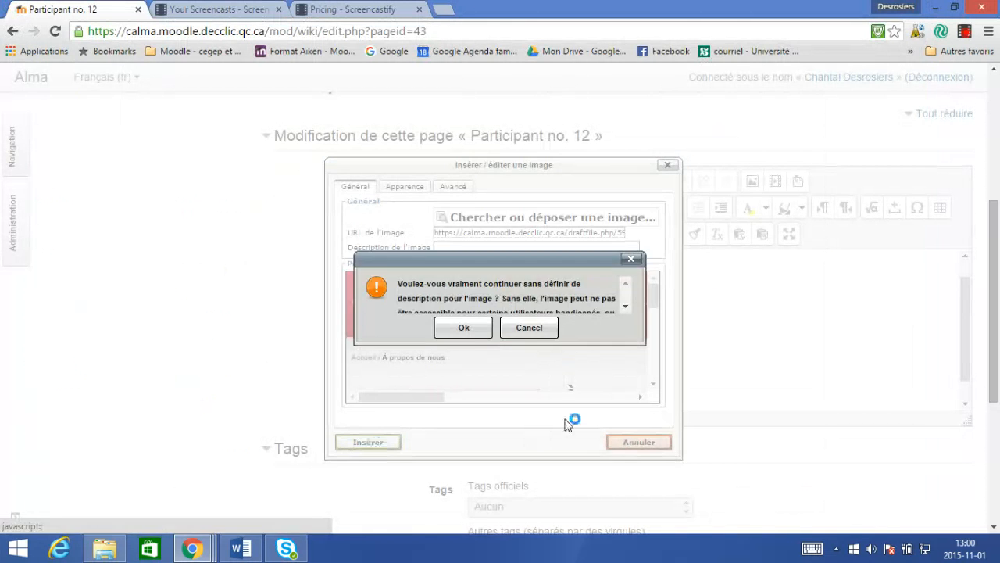
click(469, 327)
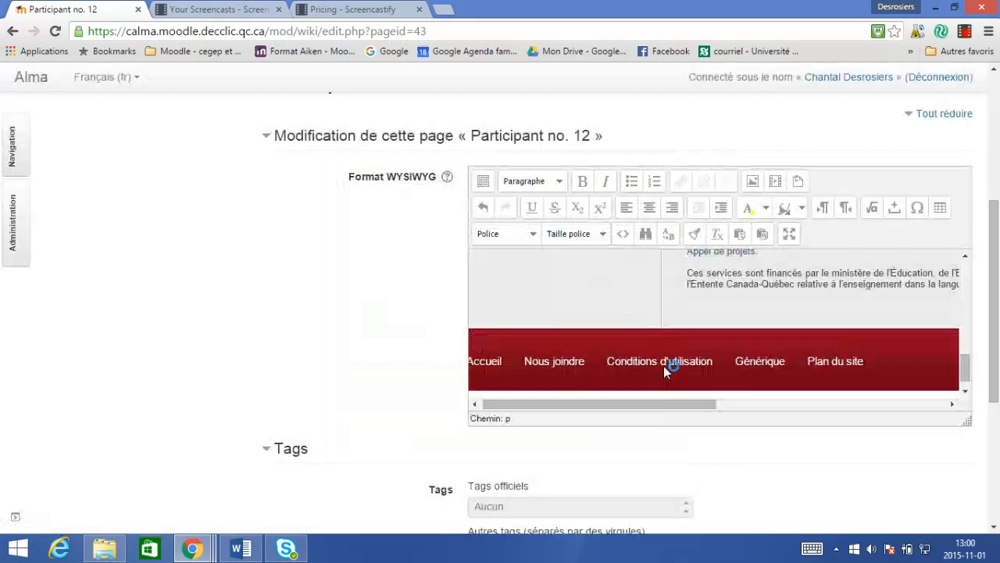
- Set the dimensions of the inserted CCDMD image to 133 x 63
click(623, 343)
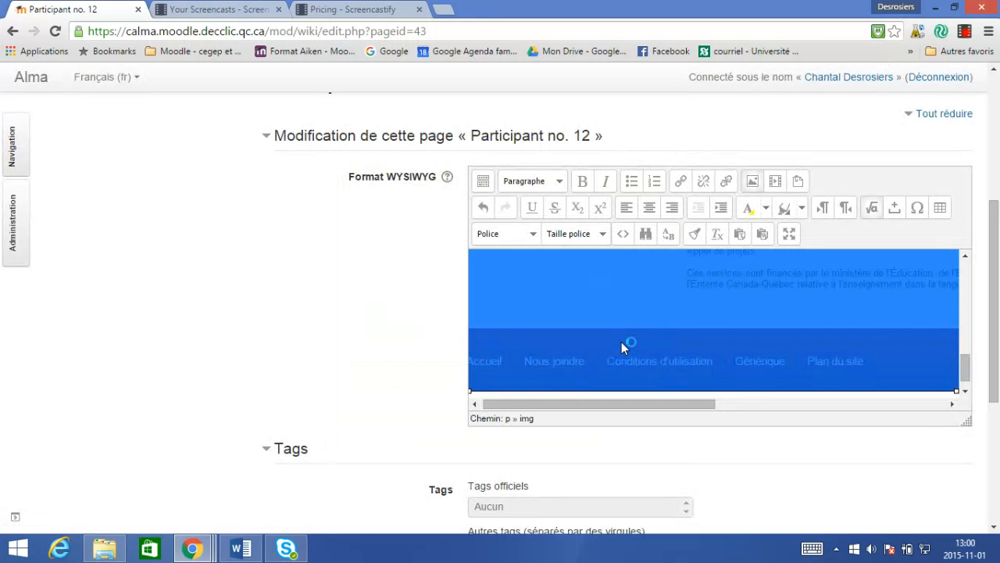
right_click(623, 344)
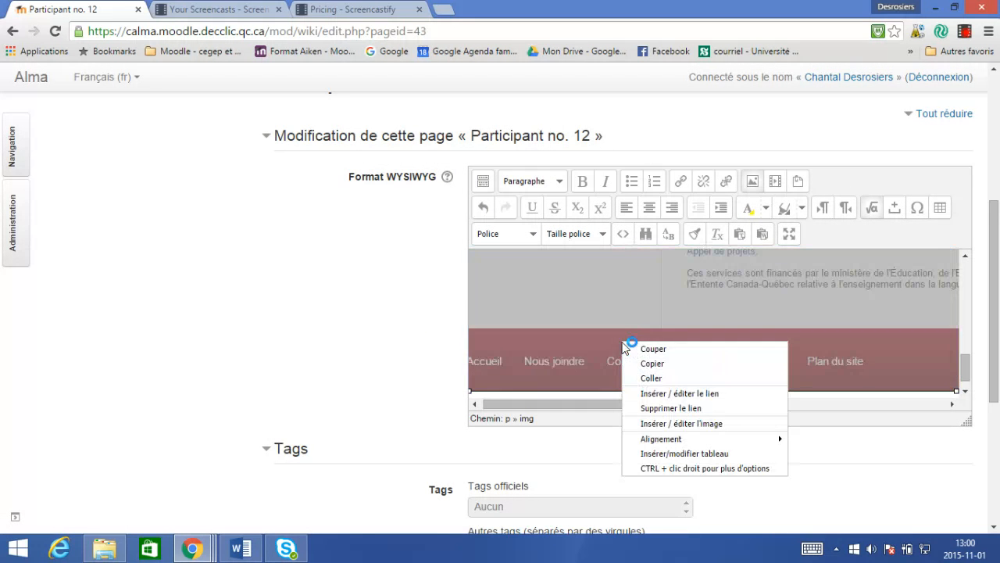
click(672, 423)
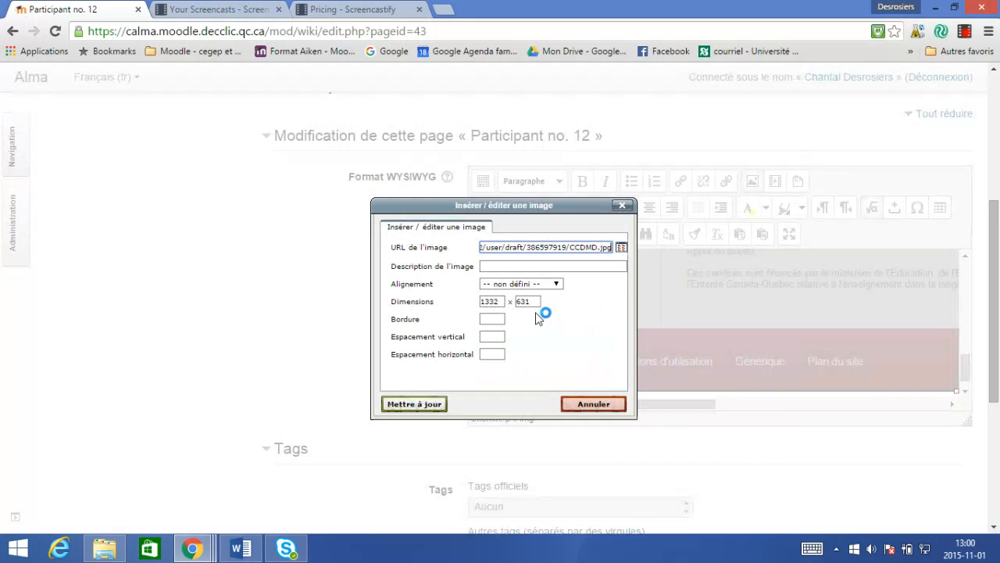
click(502, 302)
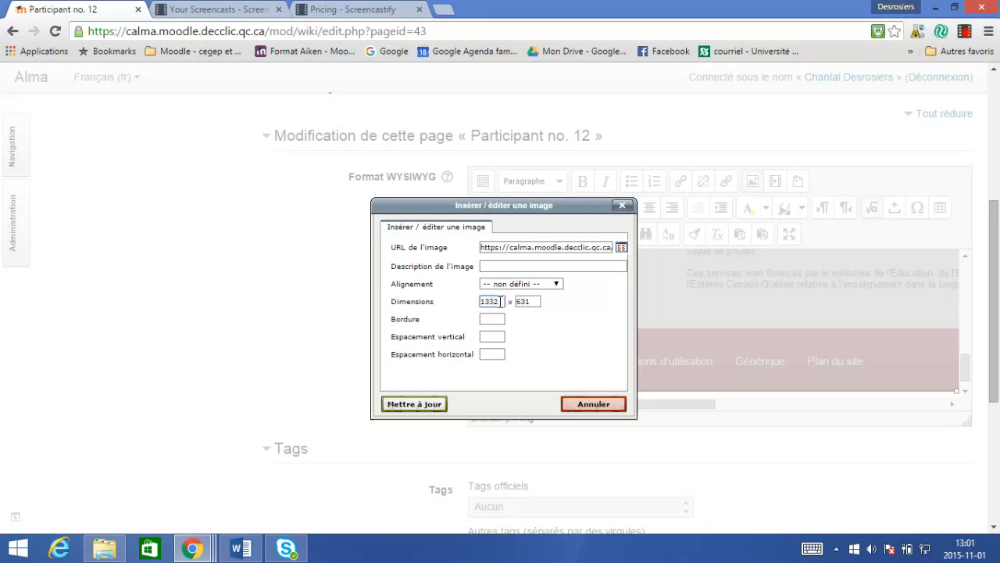
key(BackSpace)
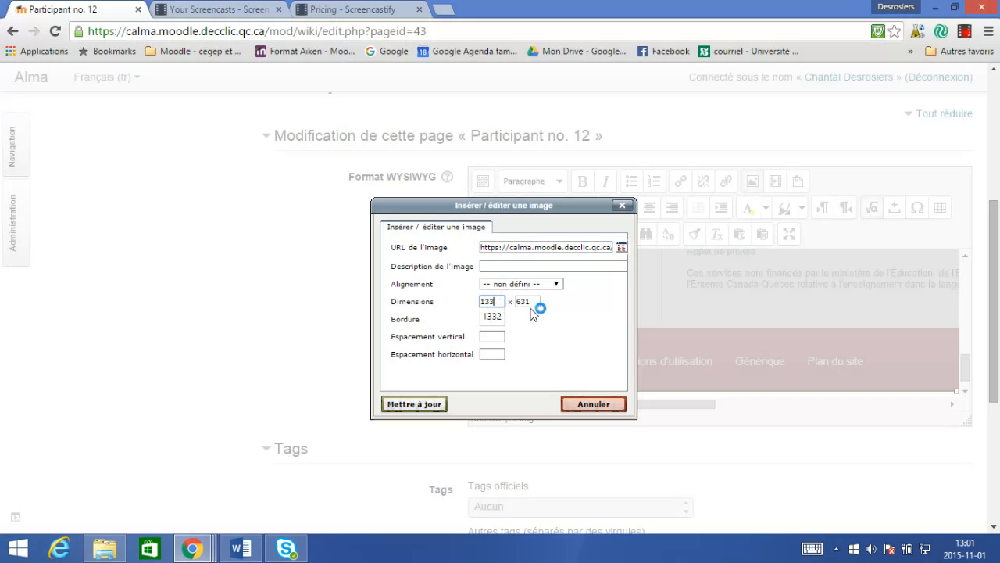
click(534, 301)
key(BackSpace)
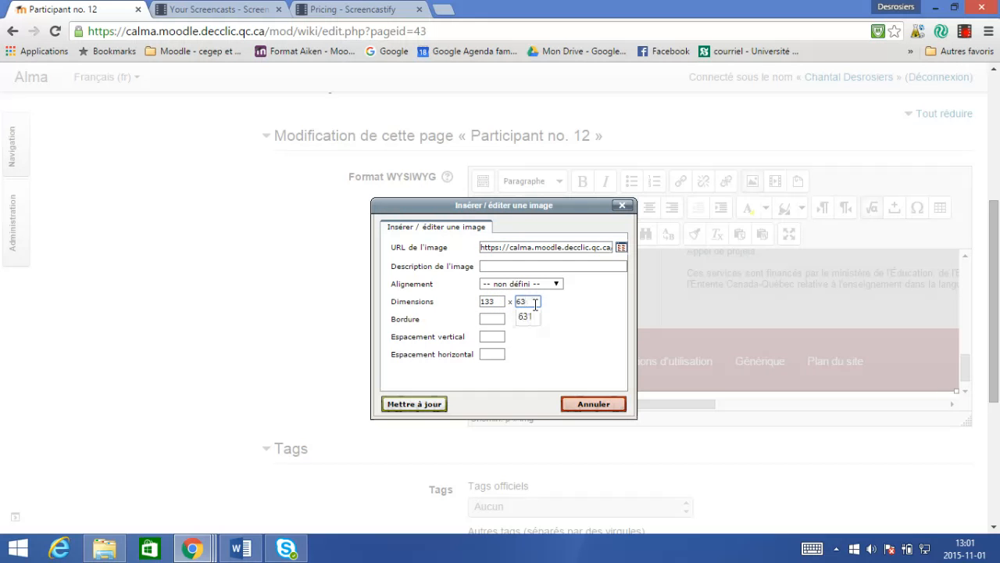
click(415, 404)
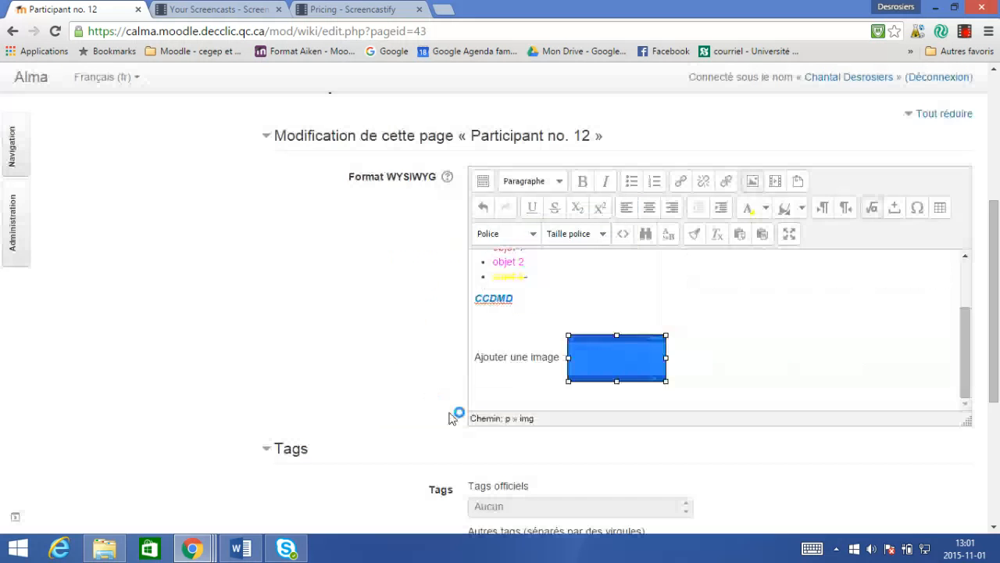
- Add blank lines below the resized image
click(649, 312)
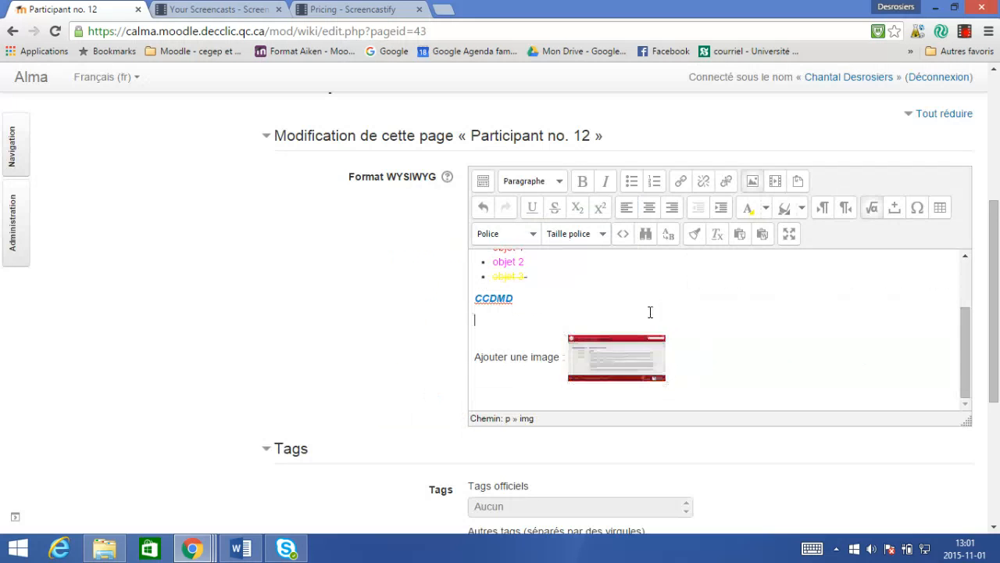
key(Return)
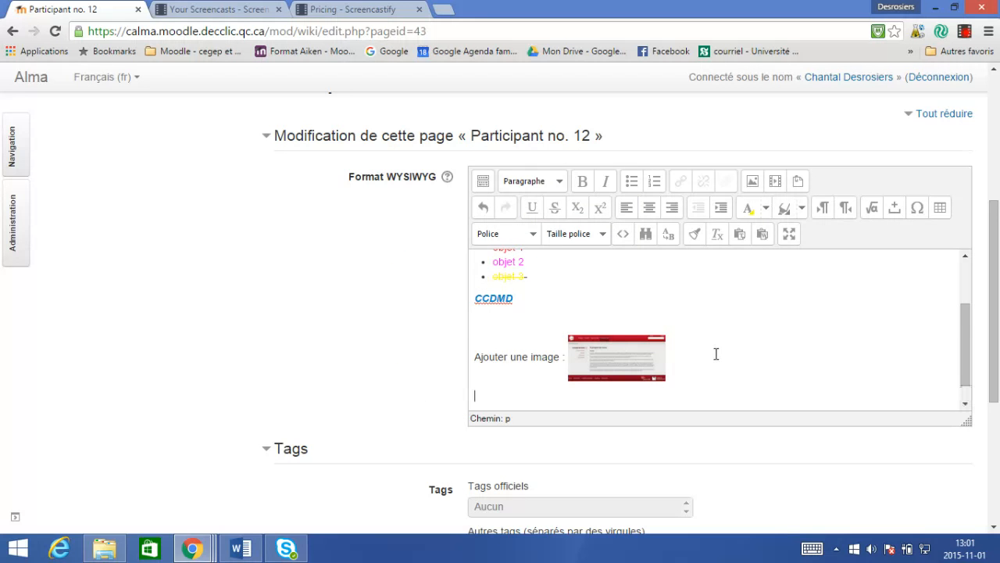
scroll(685, 346, up, 5)
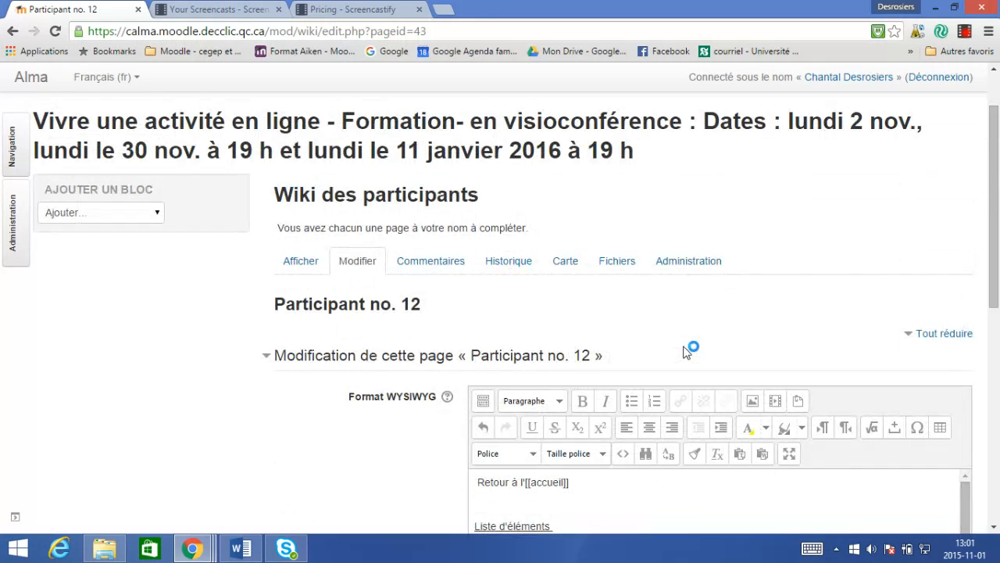
scroll(685, 348, down, 6)
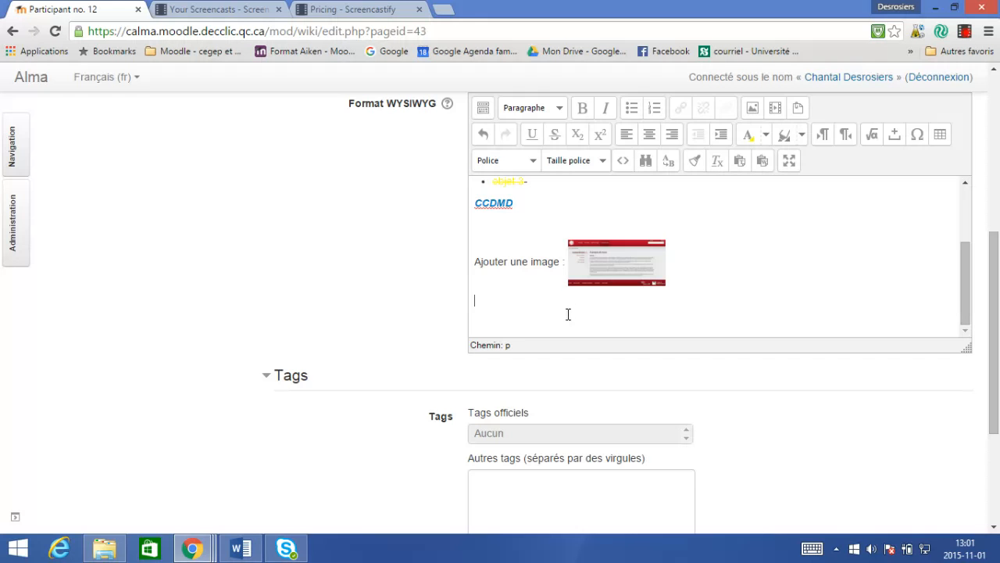
key(Return)
- Examine the double-bracket [[accueil]] link in the first line of the page
scroll(568, 314, up, 5)
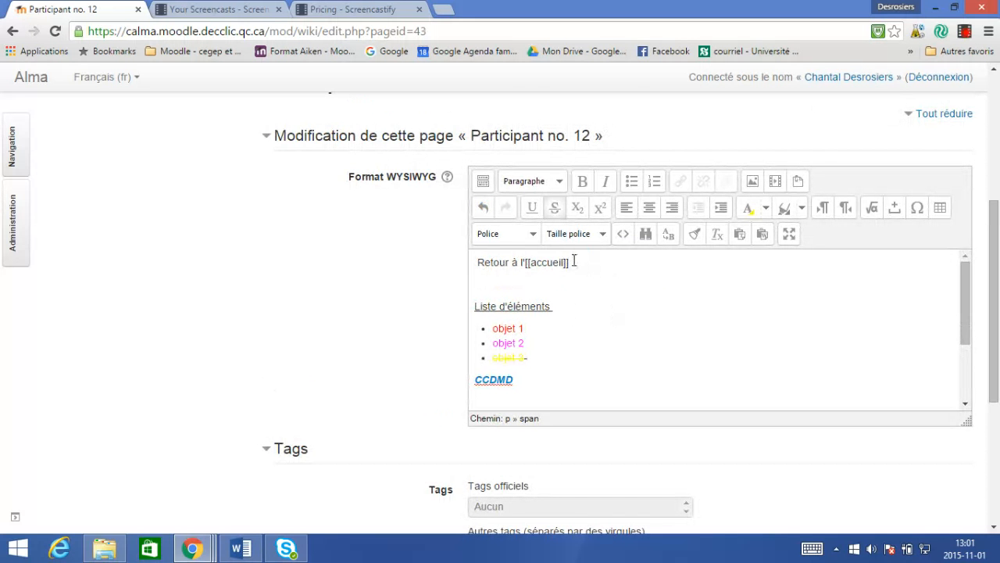
drag(571, 262, 523, 263)
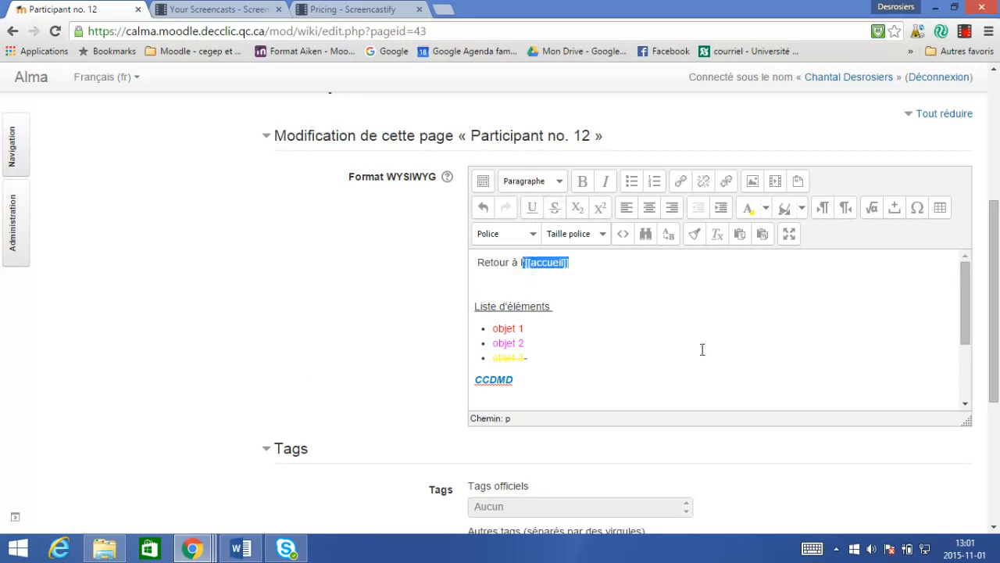
scroll(643, 295, down, 4)
scroll(539, 127, up, 3)
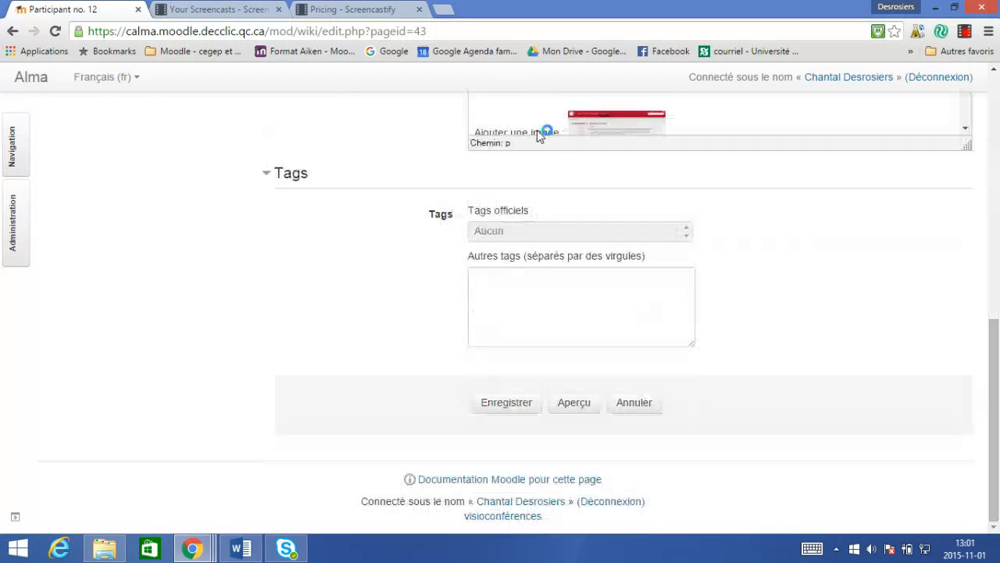
scroll(649, 117, down, 3)
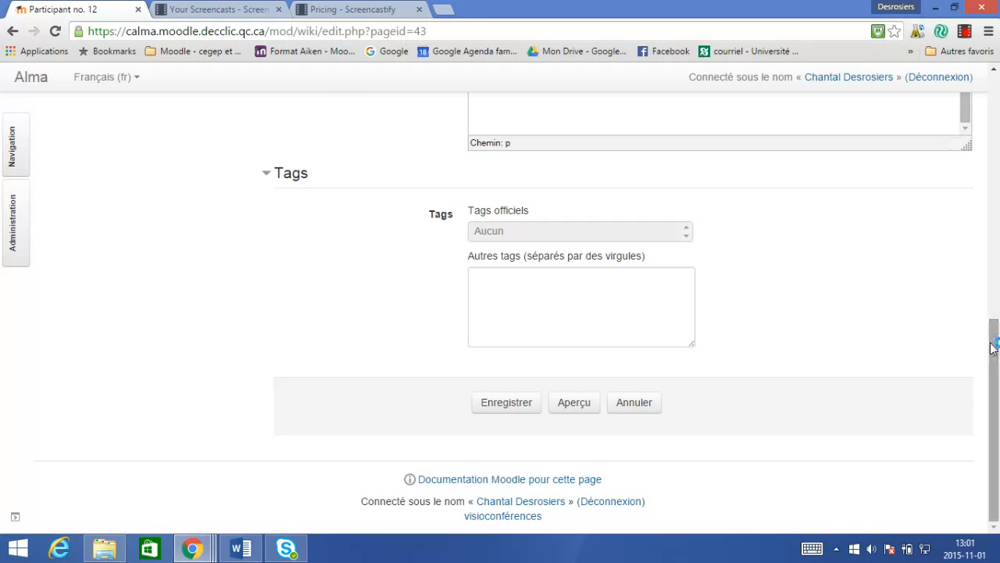
scroll(705, 318, up, 3)
- Add the line "Retourner à l apage de mon collègue : participant 1" below the resized image
click(586, 288)
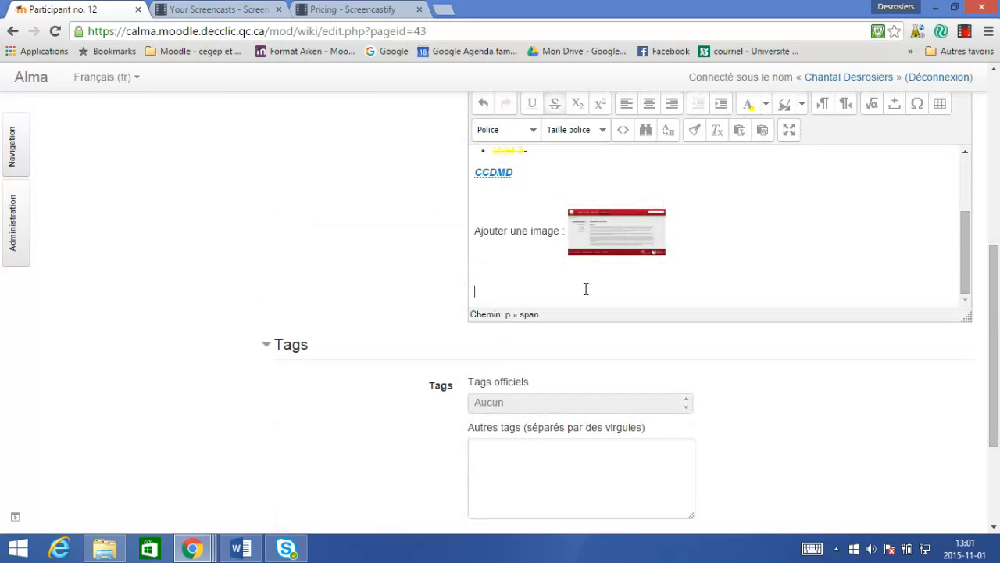
text(Retourner éa)
text( la p)
key(BackSpace)
key(BackSpace)
key(BackSpace)
key(BackSpace)
key(BackSpace)
key(BackSpace)
text(l apage de)
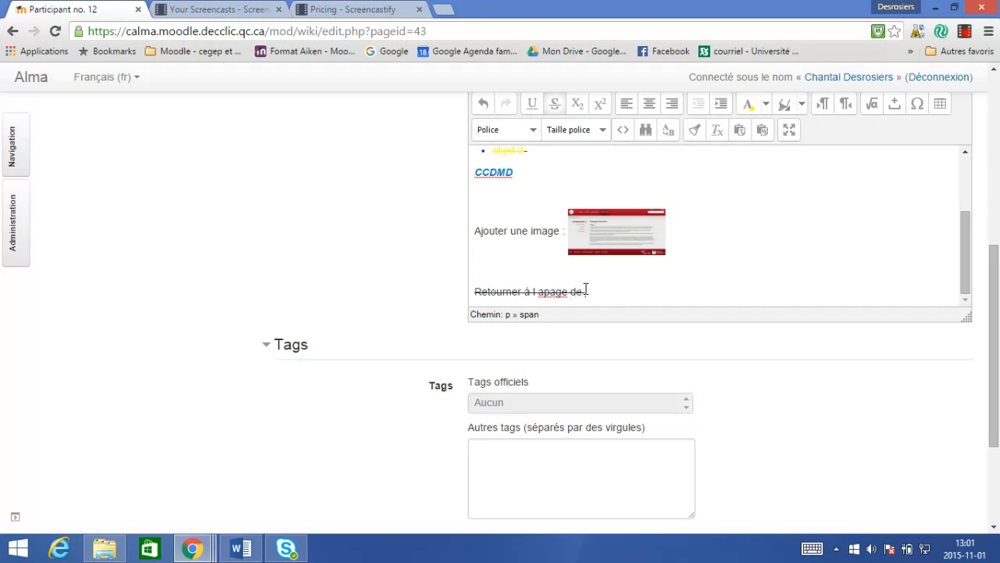
text( mon collée)
text( : participant)
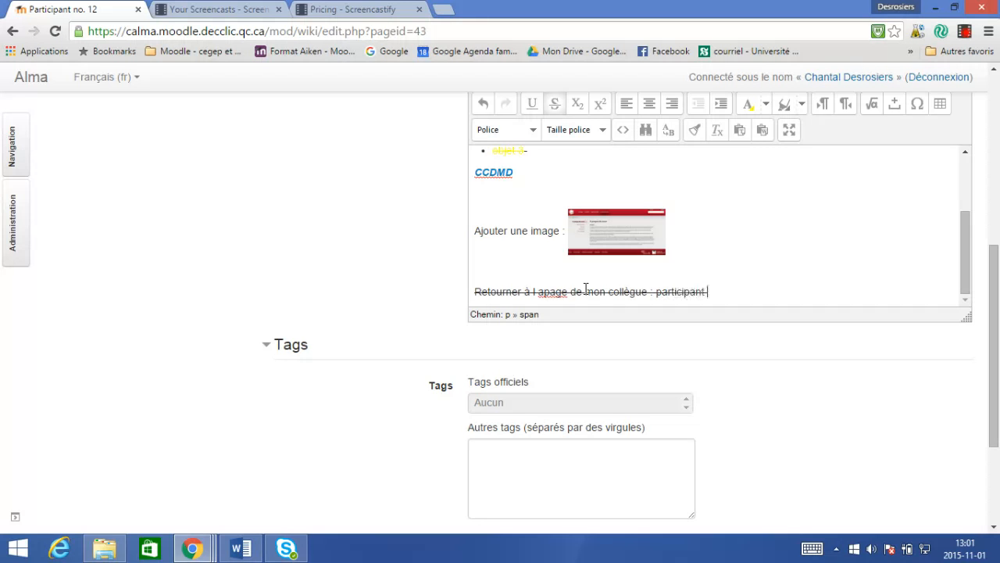
text( 1 )
- Enclose "participant 1" in double square brackets as a wiki link and remove the strikethrough from the whole line
text([[accueil]])
drag(724, 293, 655, 293)
text([)
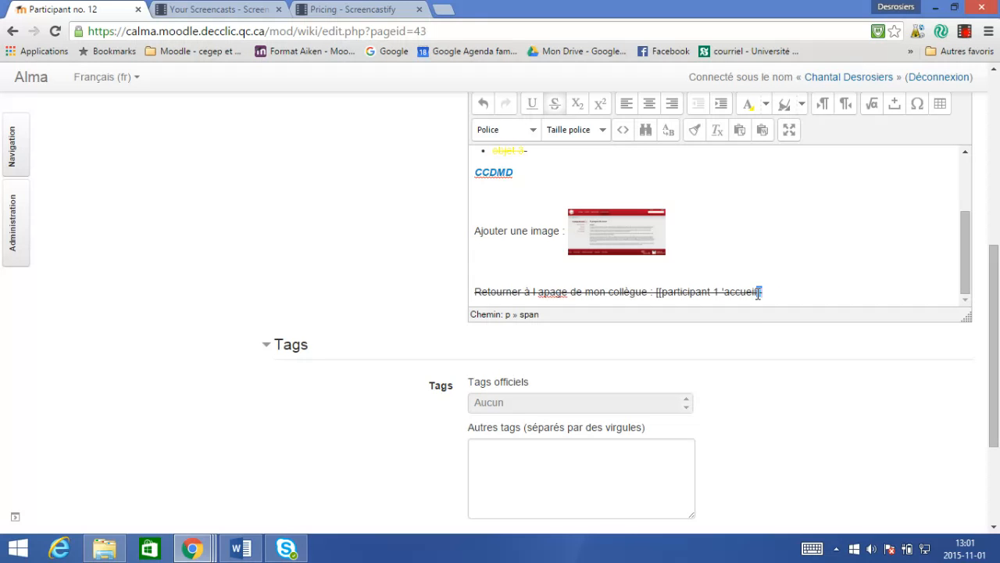
drag(758, 292, 462, 292)
key(Delete)
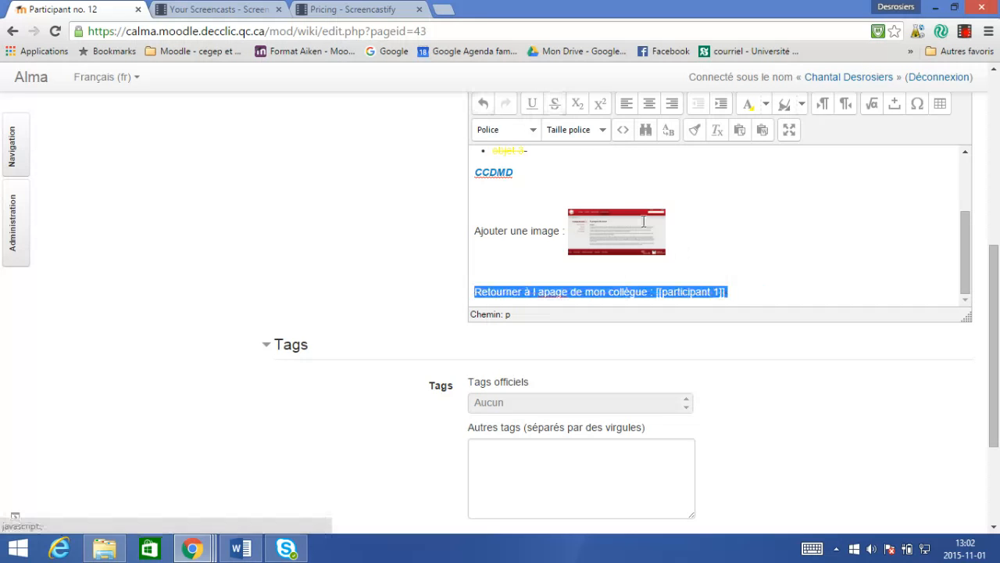
click(729, 291)
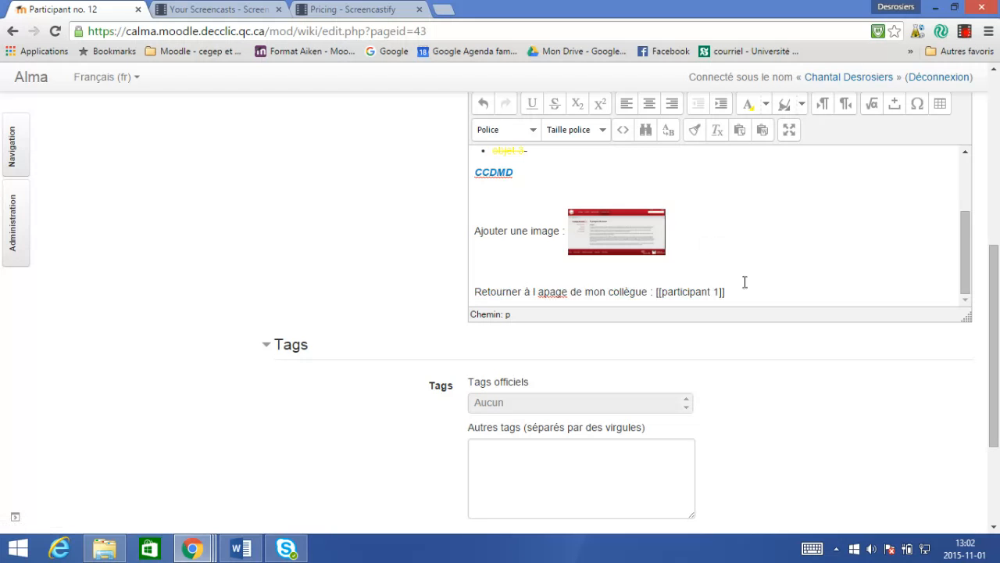
- Correct "l apage" to "la page" in the line about the colleague's page
click(538, 292)
key(BackSpace)
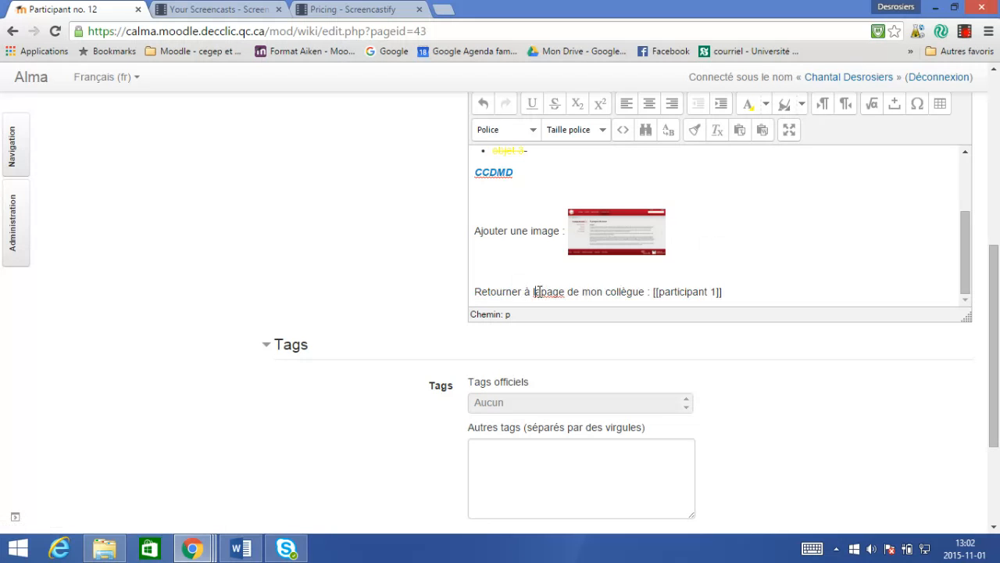
key(Right)
click(741, 283)
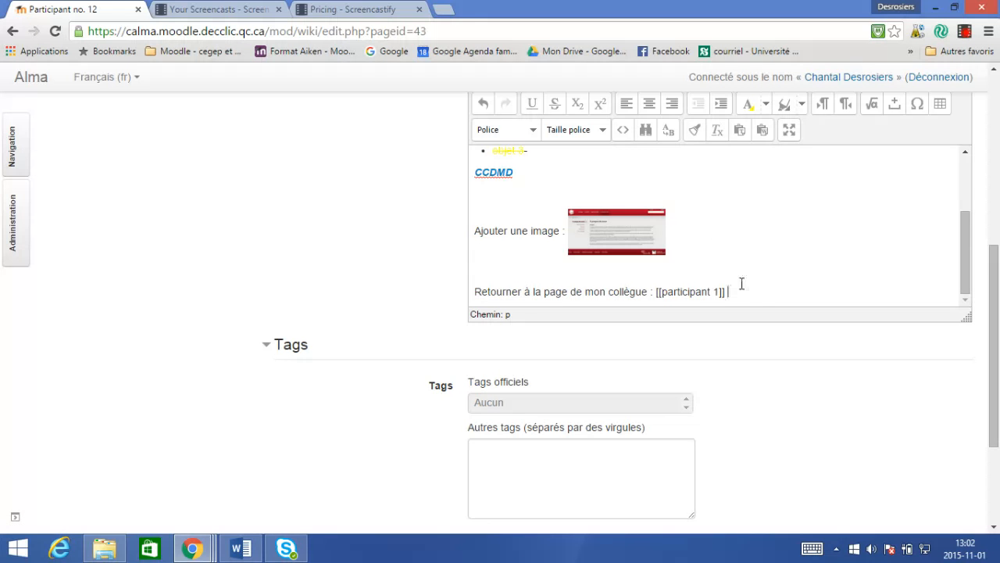
- Insert "no." before the number in the colleague link so it reads [[participant no. 1]]
scroll(742, 283, up, 3)
scroll(965, 267, down, 3)
drag(993, 303, 987, 277)
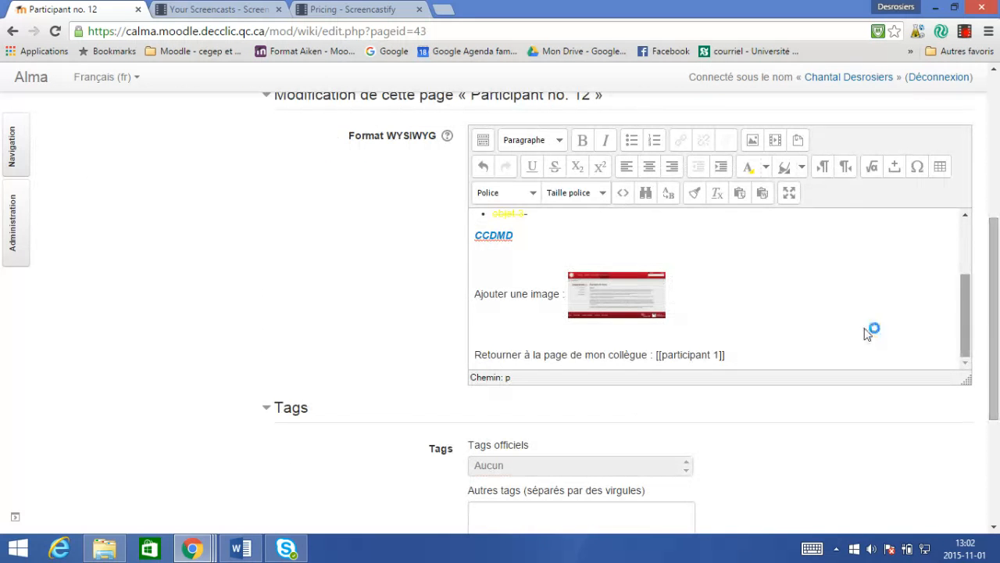
click(715, 355)
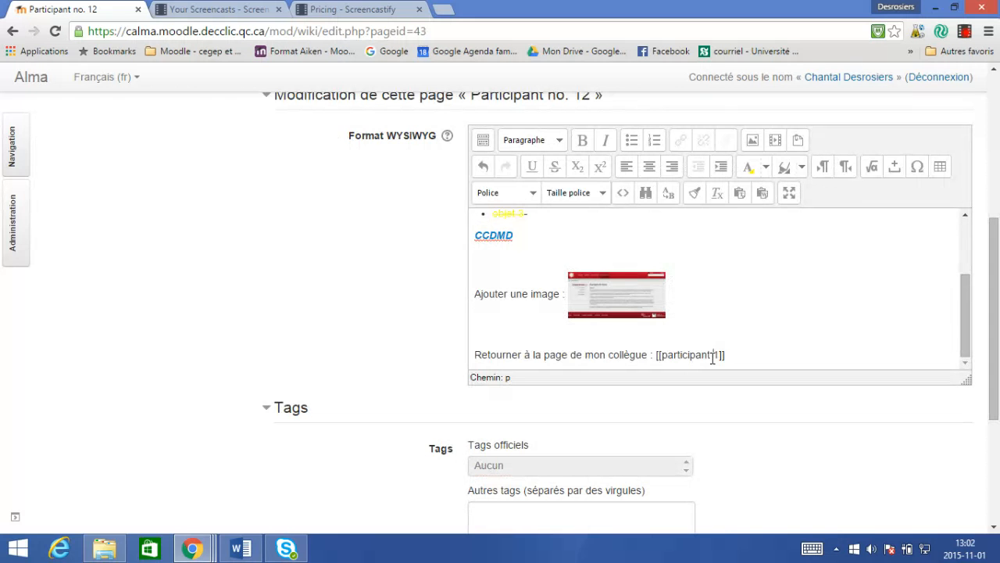
text(no.)
- Preview the page, test the "participant no. 1" link and return to the preview
scroll(762, 335, down, 3)
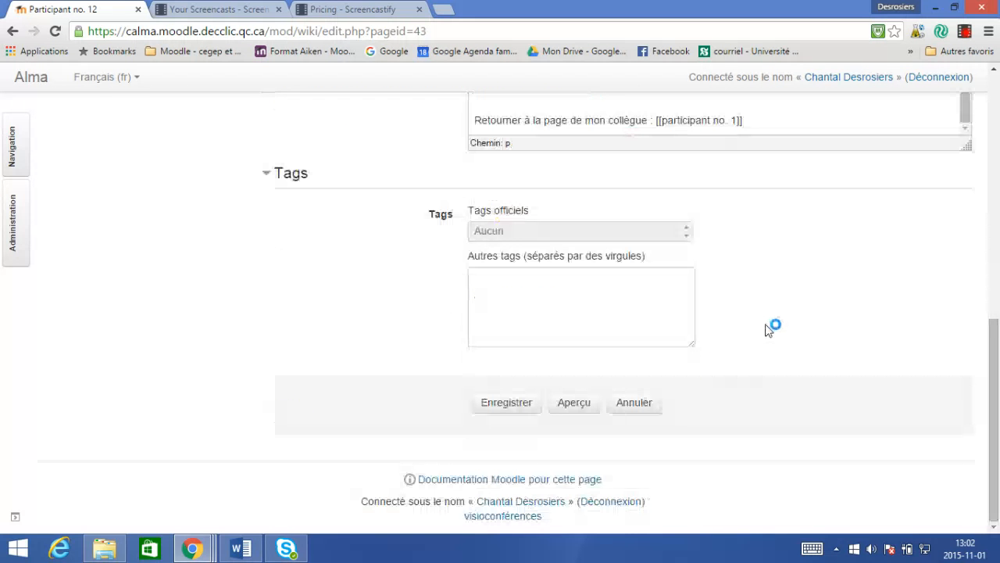
click(575, 412)
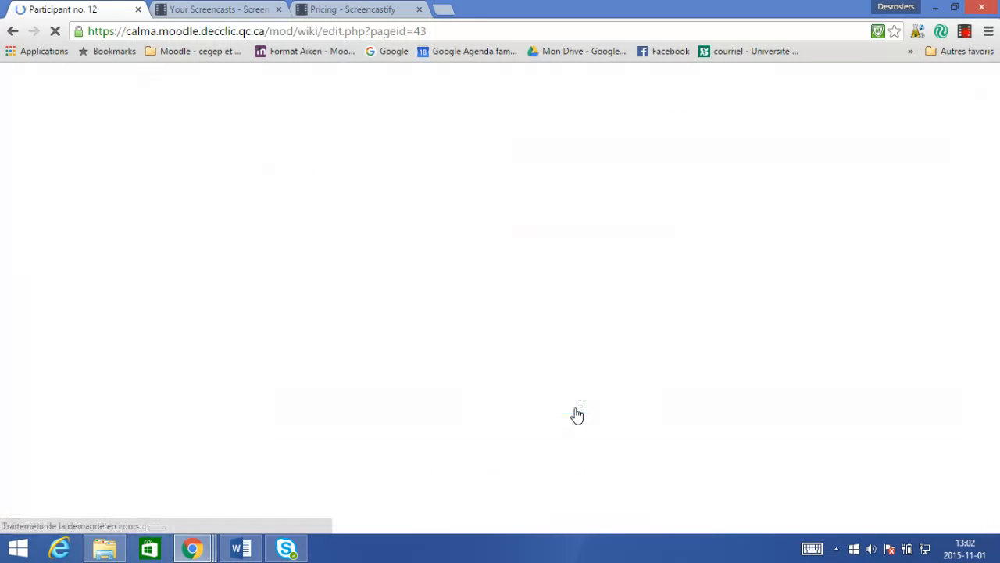
scroll(575, 412, down, 2)
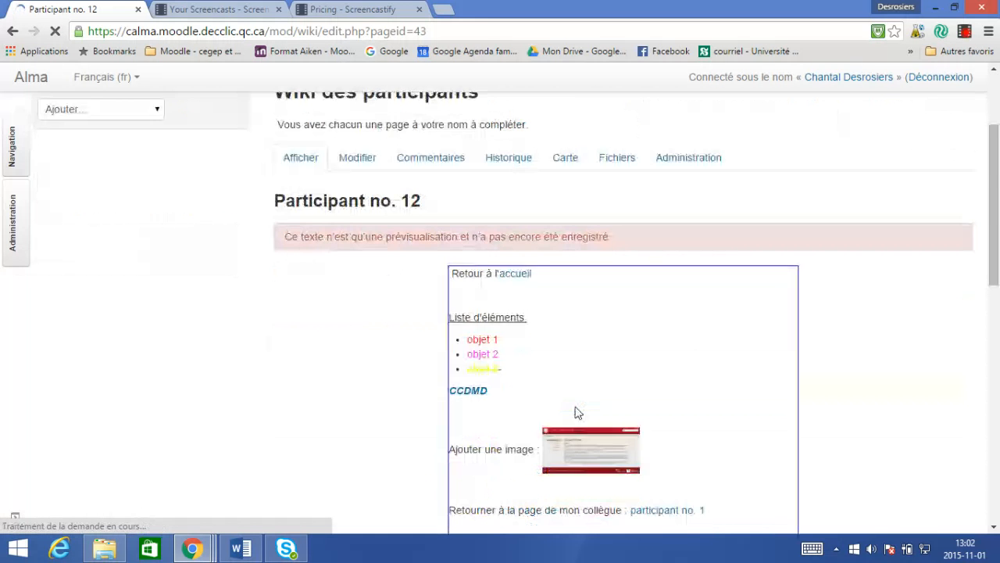
scroll(601, 402, down, 2)
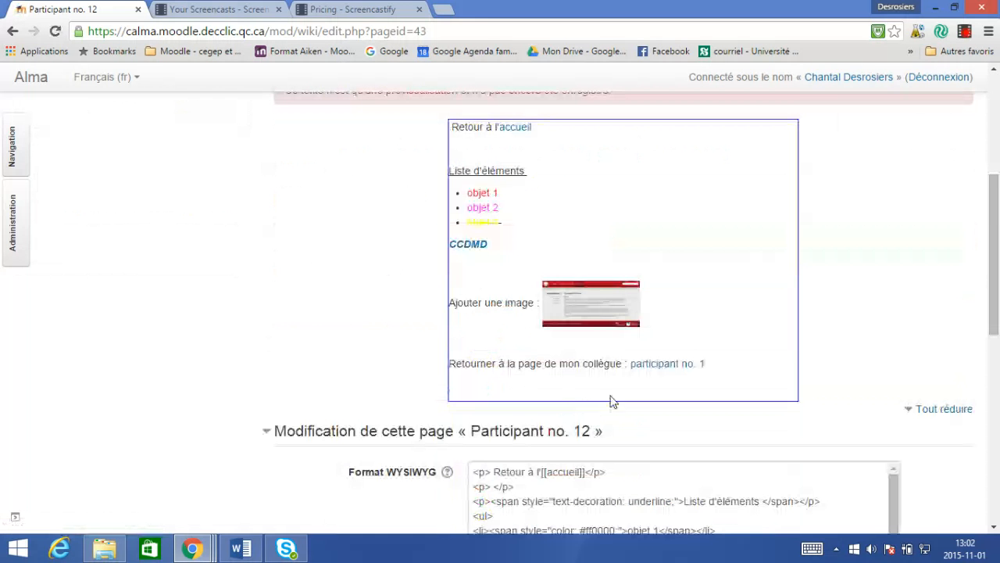
click(663, 367)
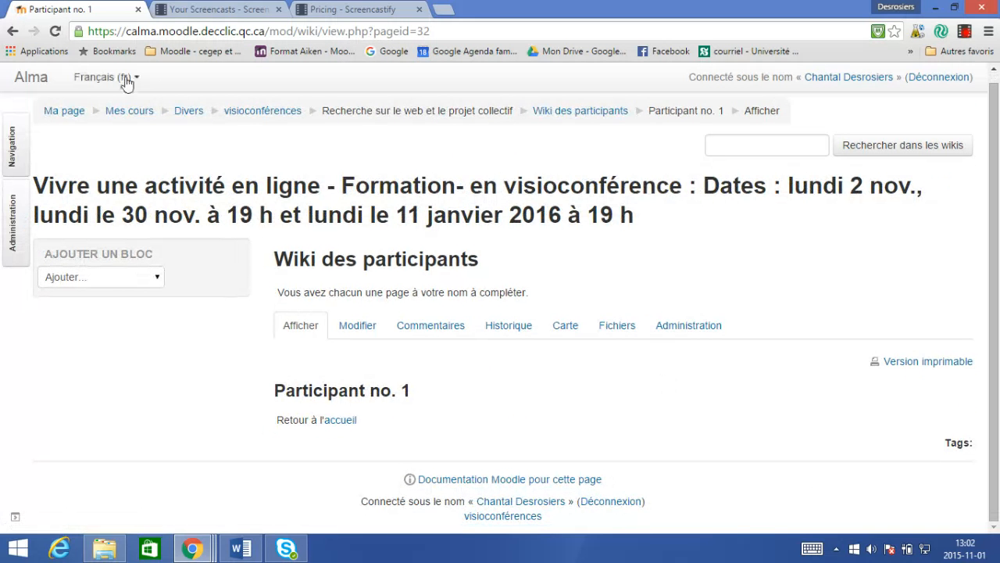
click(14, 33)
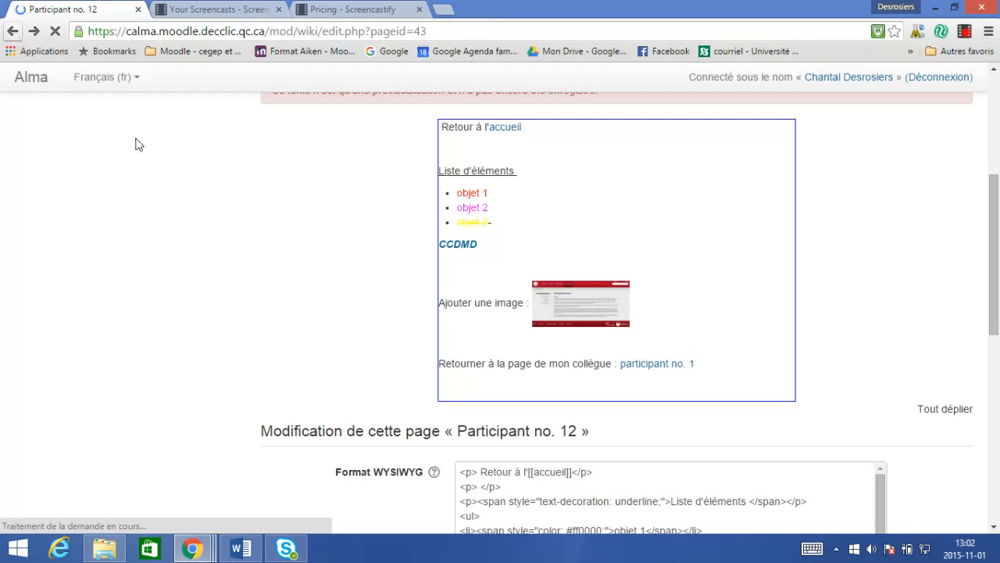
- Save the Participant no. 12 page and review its displayed content
scroll(675, 303, down, 10)
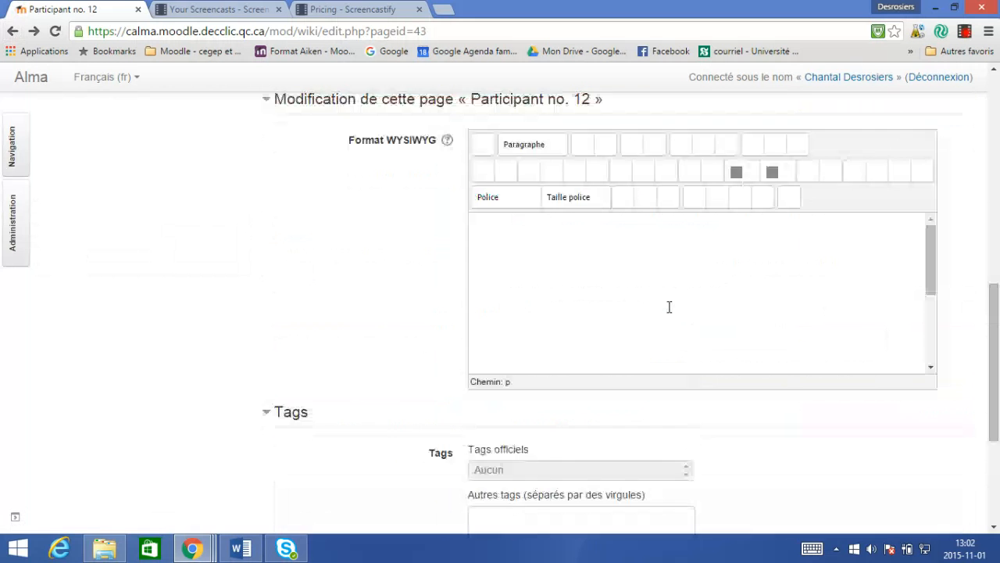
scroll(528, 433, down, 3)
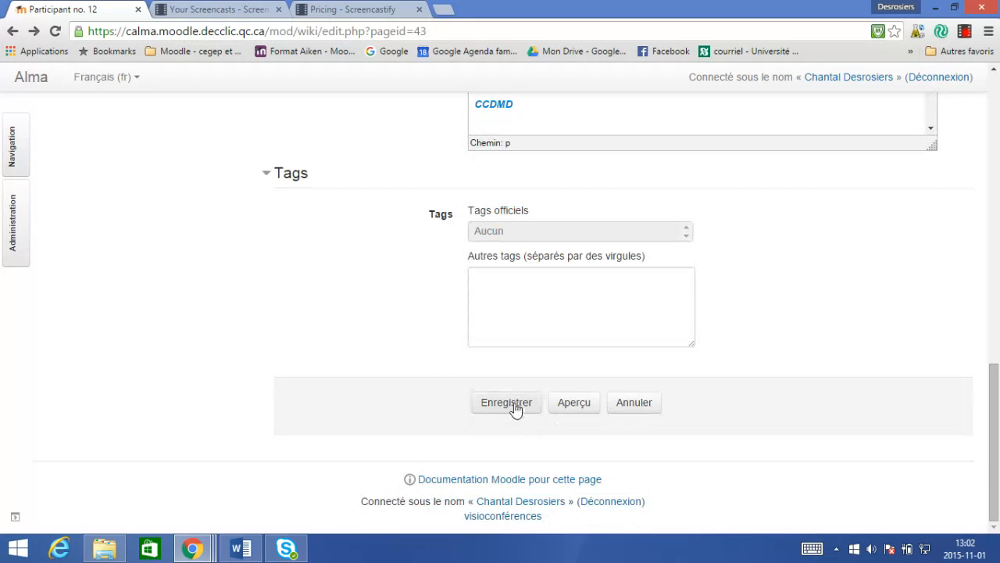
click(507, 402)
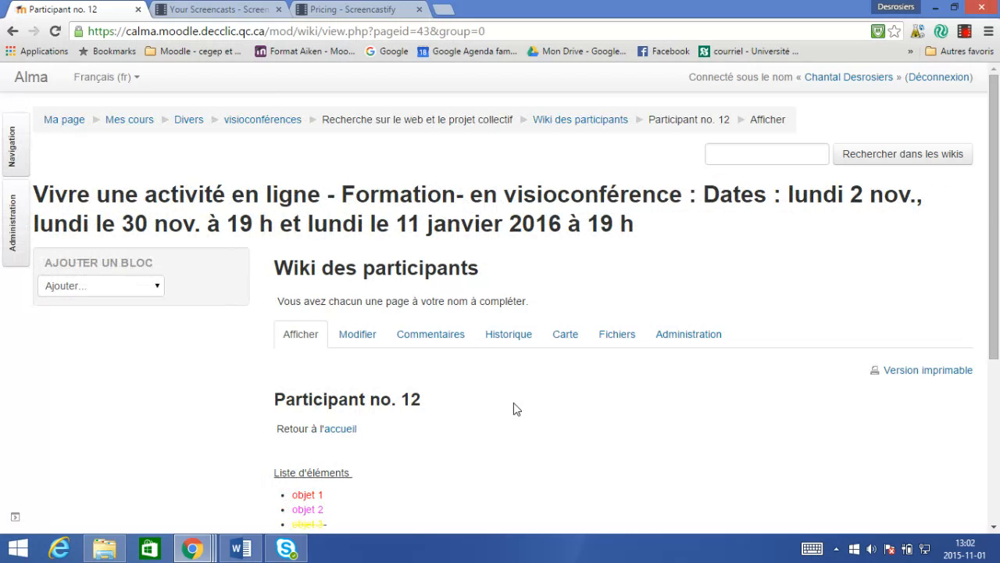
scroll(514, 408, down, 3)
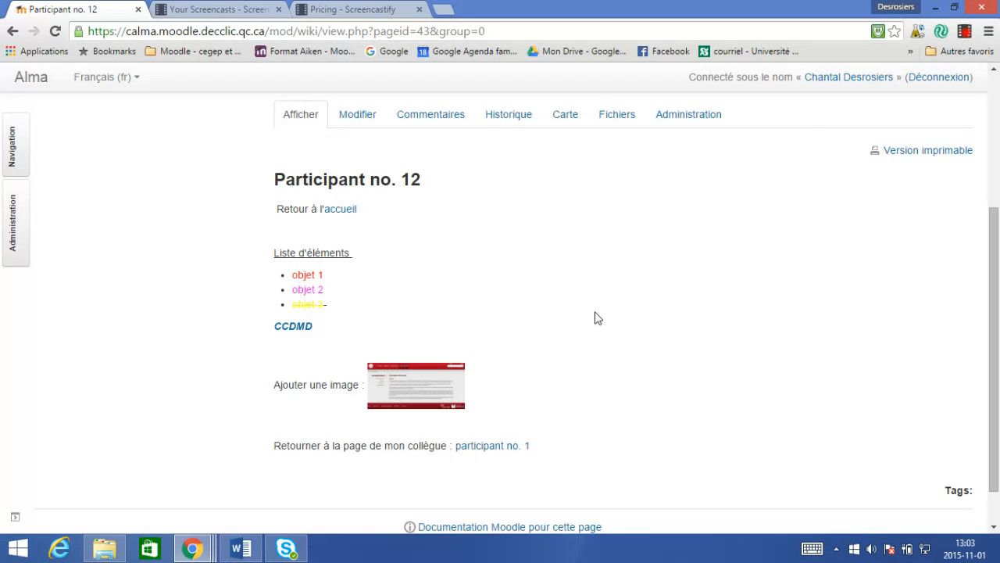
scroll(596, 317, up, 5)
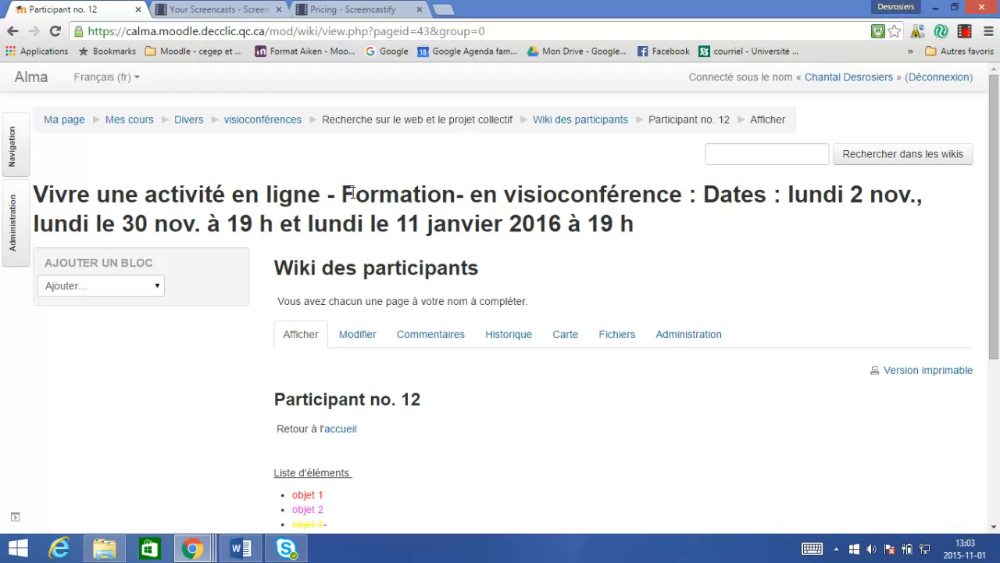
click(965, 33)
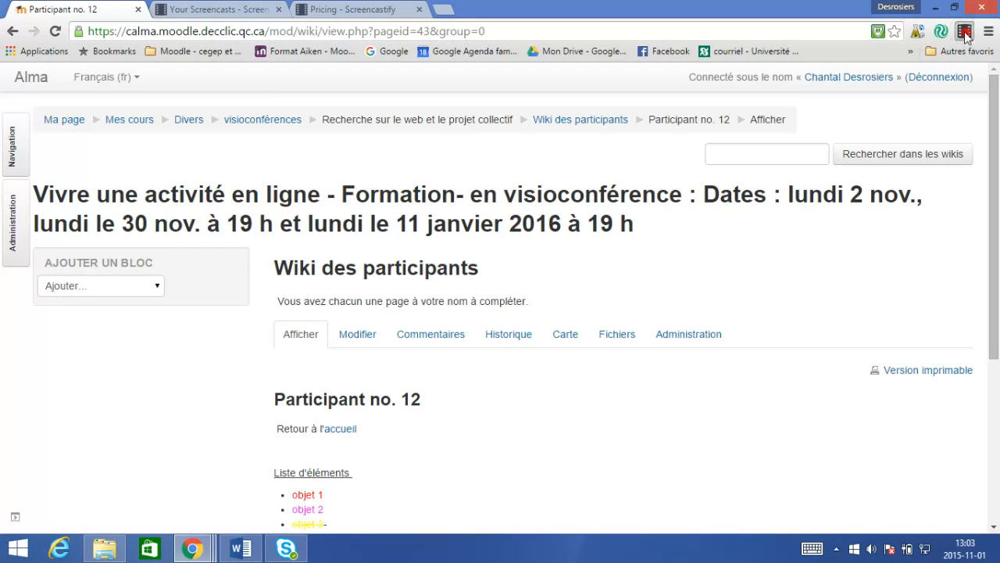